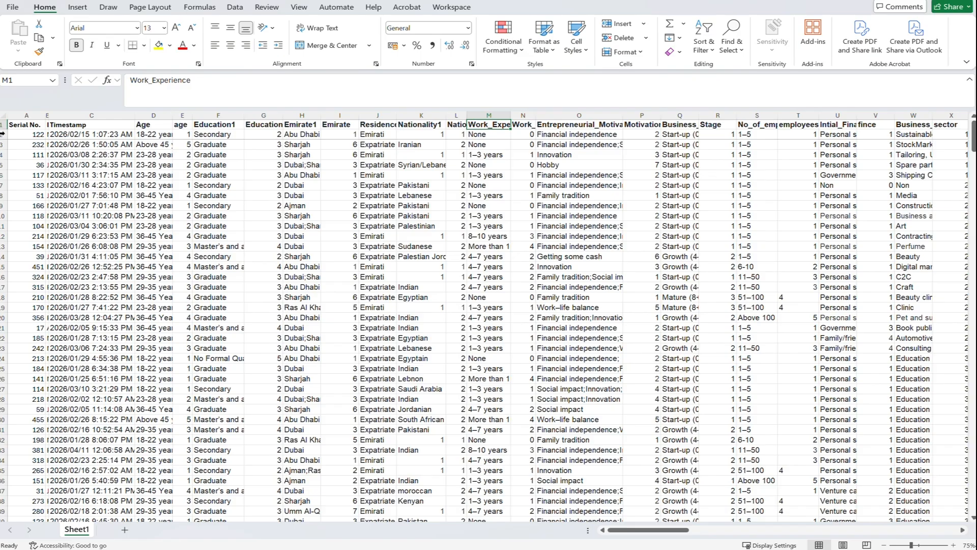
# Step: Examine single response rows 2 and 3 and the Age, age, Education1 and Education variable columns
pyautogui.click(3, 135)
pyautogui.click(2, 144)
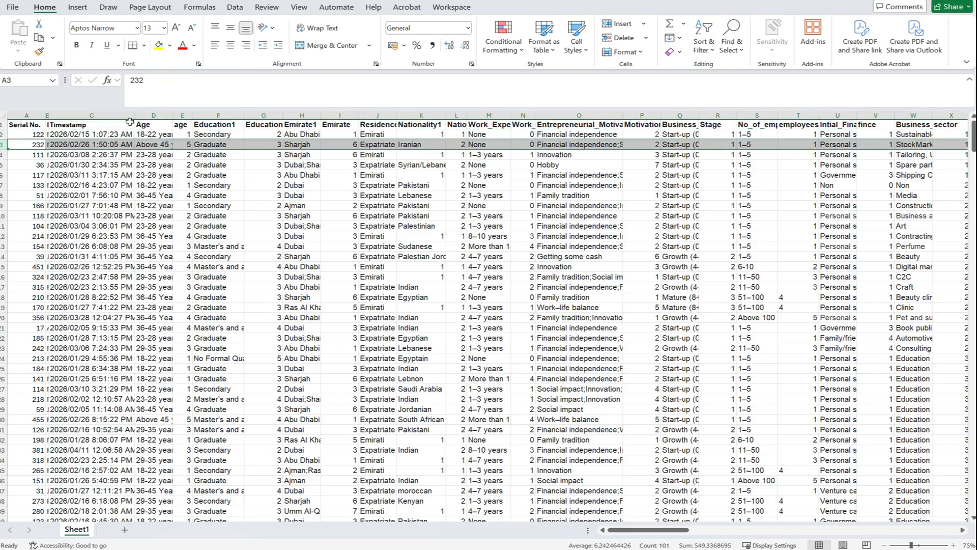
pyautogui.click(159, 114)
pyautogui.click(182, 115)
pyautogui.click(219, 116)
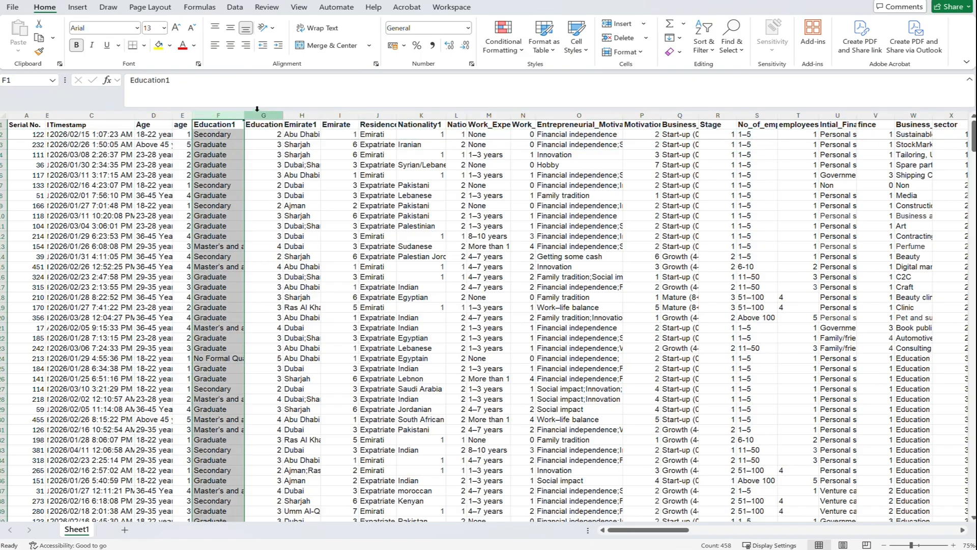
pyautogui.click(264, 115)
pyautogui.click(217, 186)
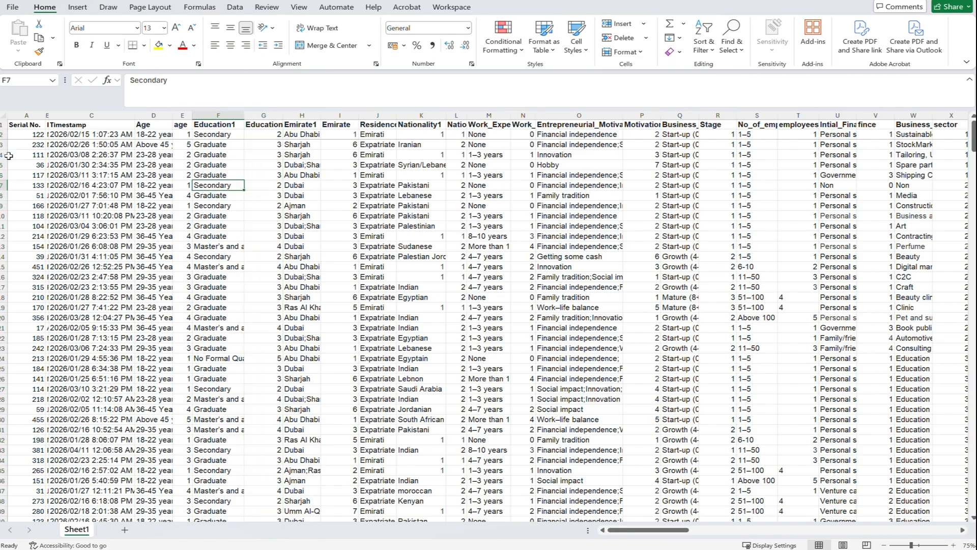
# Step: Highlight response rows 2 to 32 as cases and the columns from Age onward as variables
pyautogui.moveTo(3, 135); pyautogui.dragTo(3, 451)
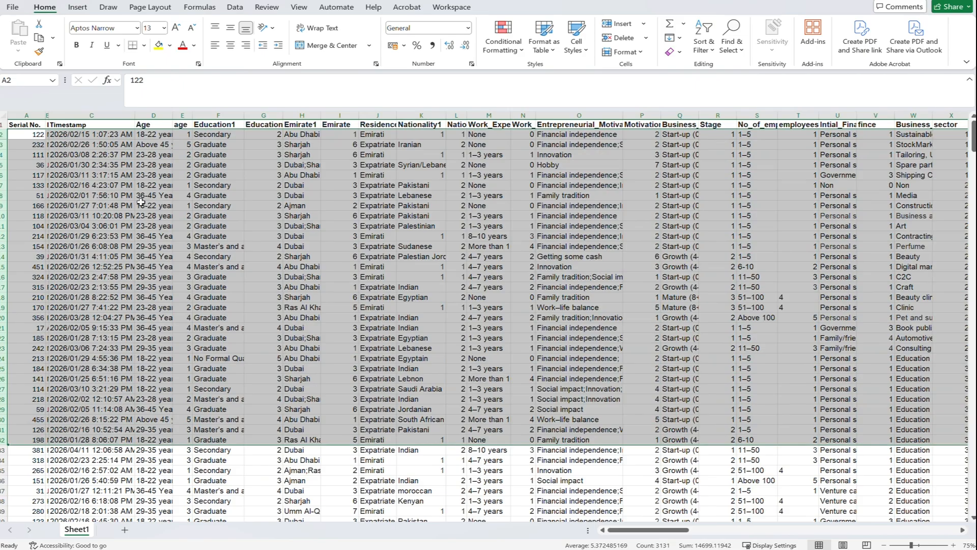
pyautogui.click(153, 115)
pyautogui.moveTo(164, 111); pyautogui.dragTo(834, 99)
pyautogui.click(518, 195)
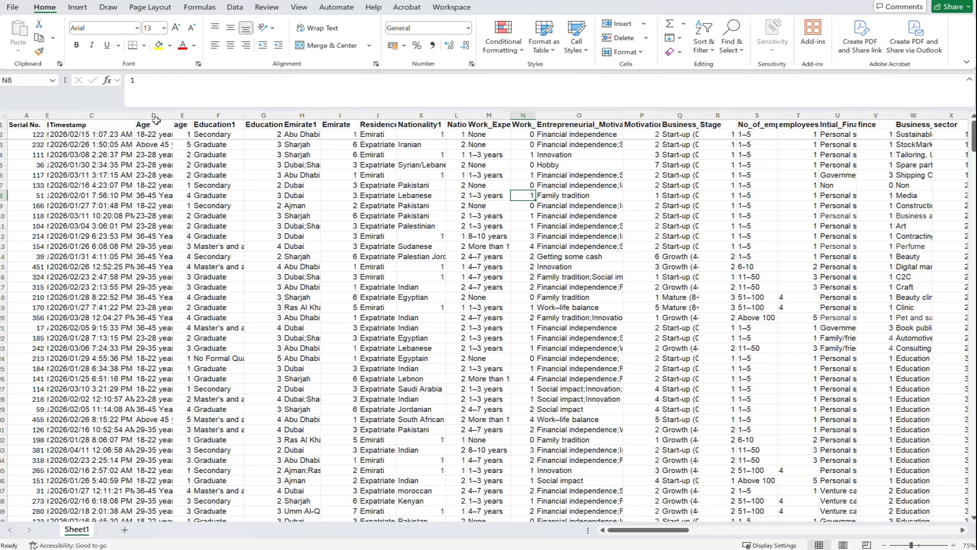
# Step: Examine the variable columns Education1, Emirate1, Emirate and Residencestatus and the headers Nationality1, Work_Experience and Work_Experie
pyautogui.click(207, 113)
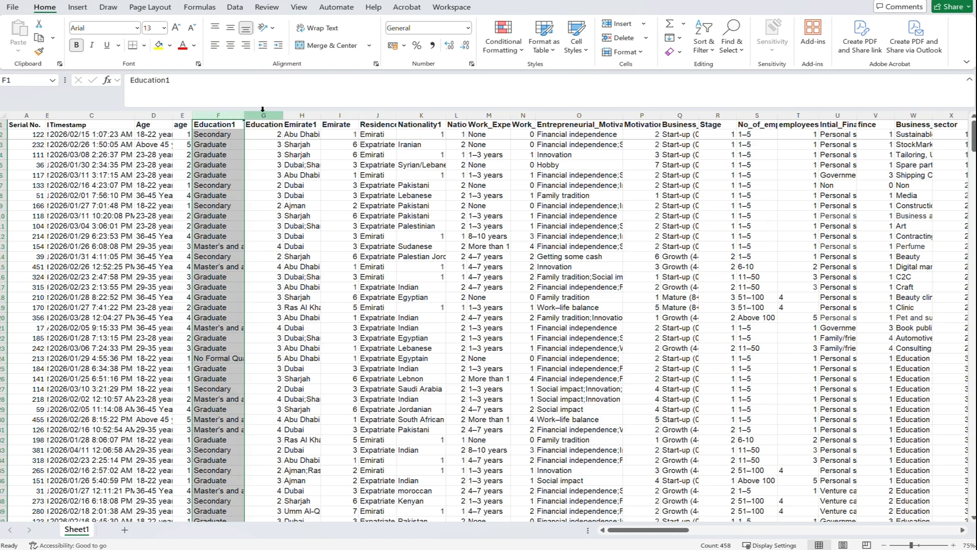
pyautogui.click(303, 112)
pyautogui.click(340, 113)
pyautogui.click(378, 112)
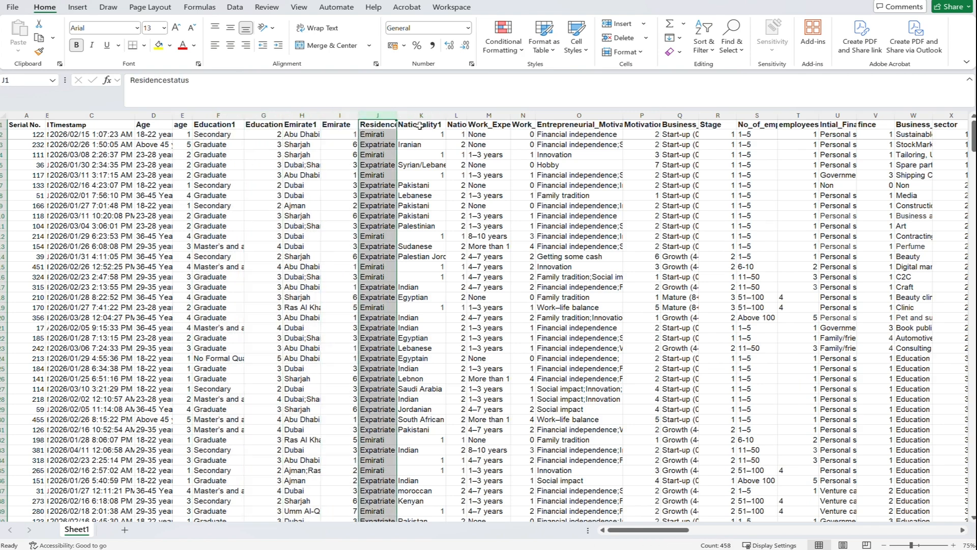
pyautogui.click(422, 124)
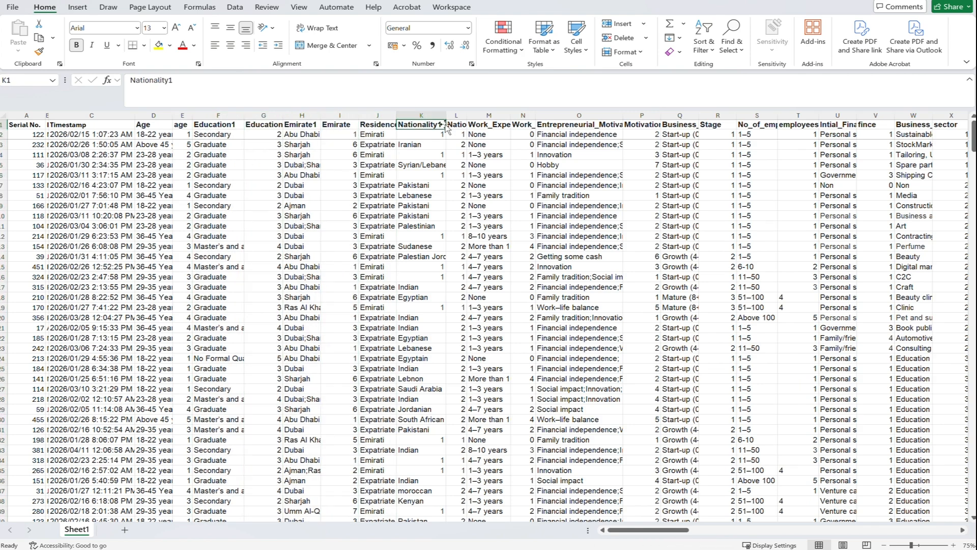
pyautogui.click(479, 124)
pyautogui.press('Right')
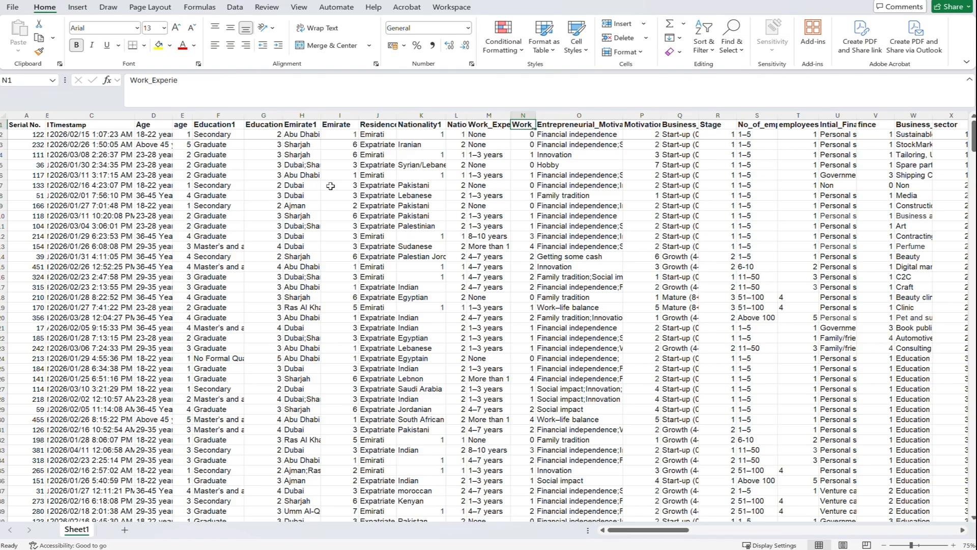
# Step: Examine the text answers in the Education1 column, from row 2 down to row 13
pyautogui.click(222, 134)
pyautogui.click(222, 144)
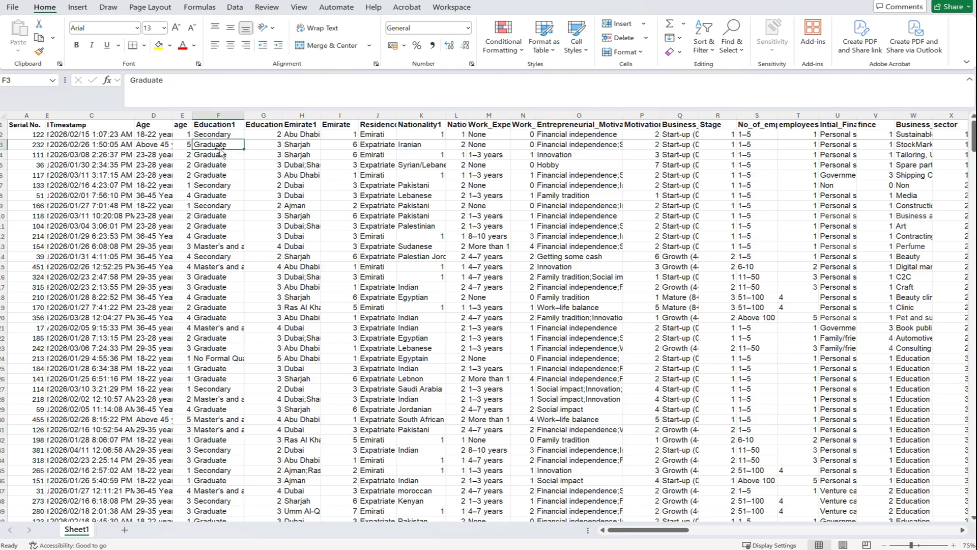
pyautogui.click(221, 154)
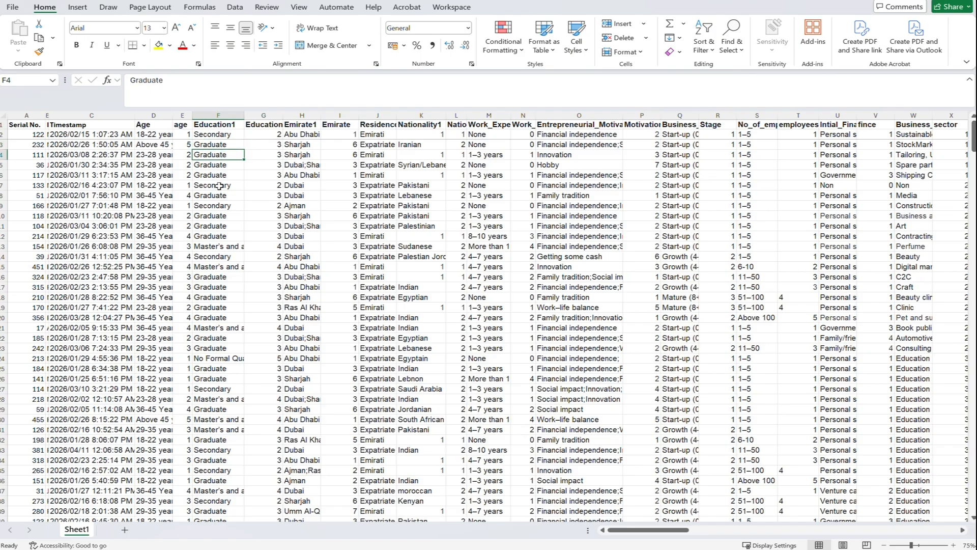
pyautogui.click(225, 246)
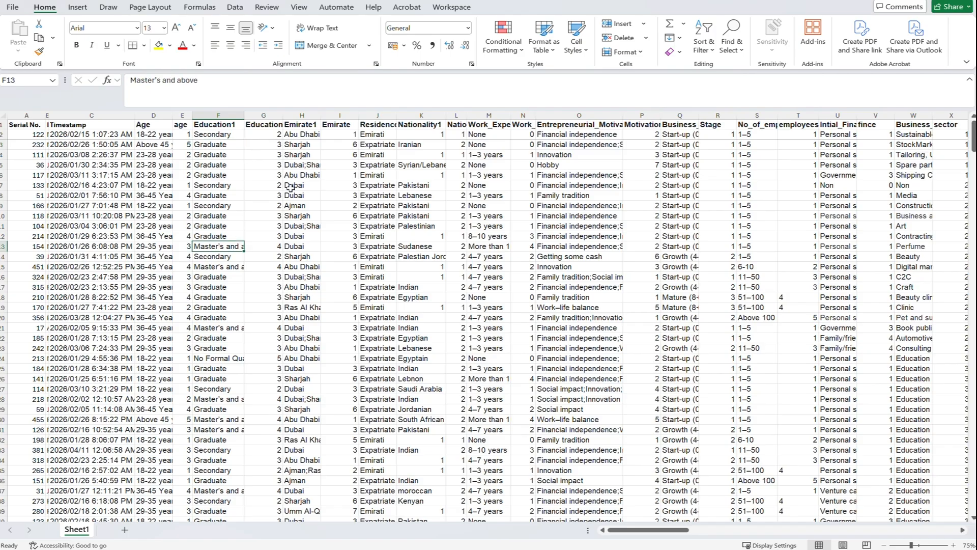
# Step: Compare the numeric codes in the Education column with the matching text answers in Education1
pyautogui.click(267, 136)
pyautogui.click(269, 146)
pyautogui.click(261, 156)
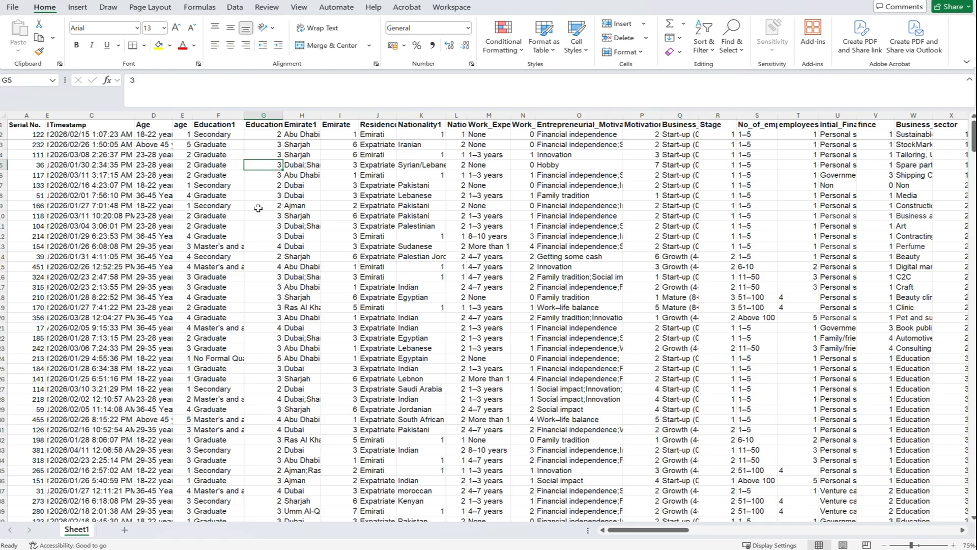
pyautogui.click(223, 156)
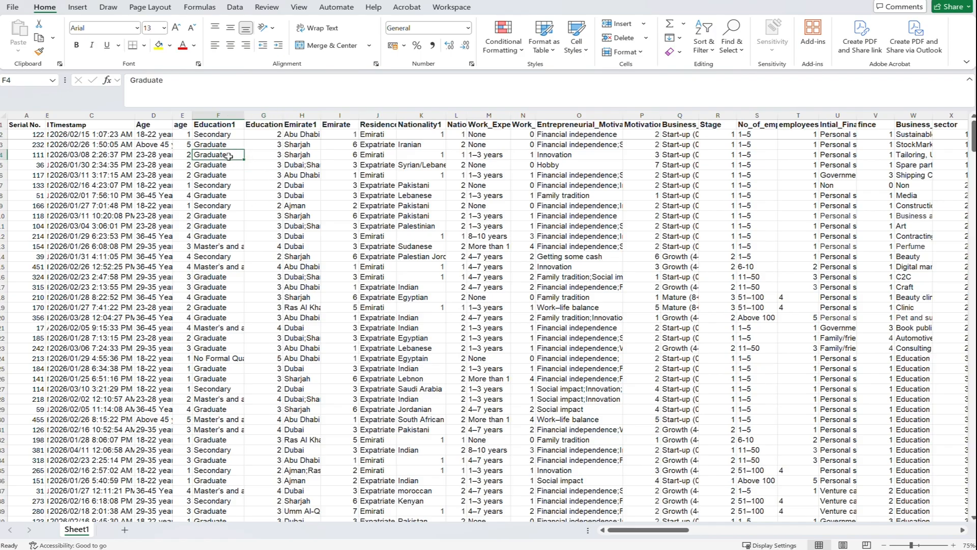
pyautogui.click(261, 155)
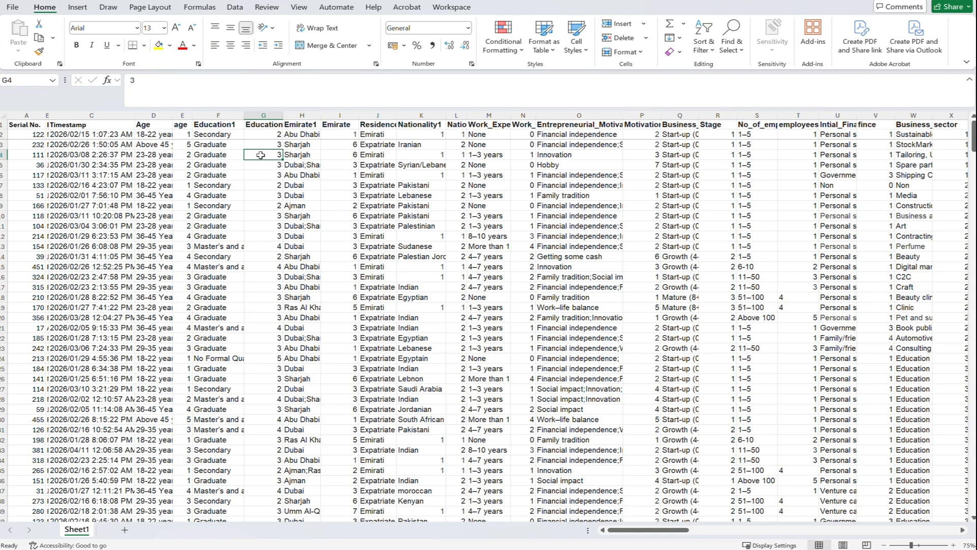
pyautogui.moveTo(260, 155); pyautogui.dragTo(262, 238)
pyautogui.click(261, 288)
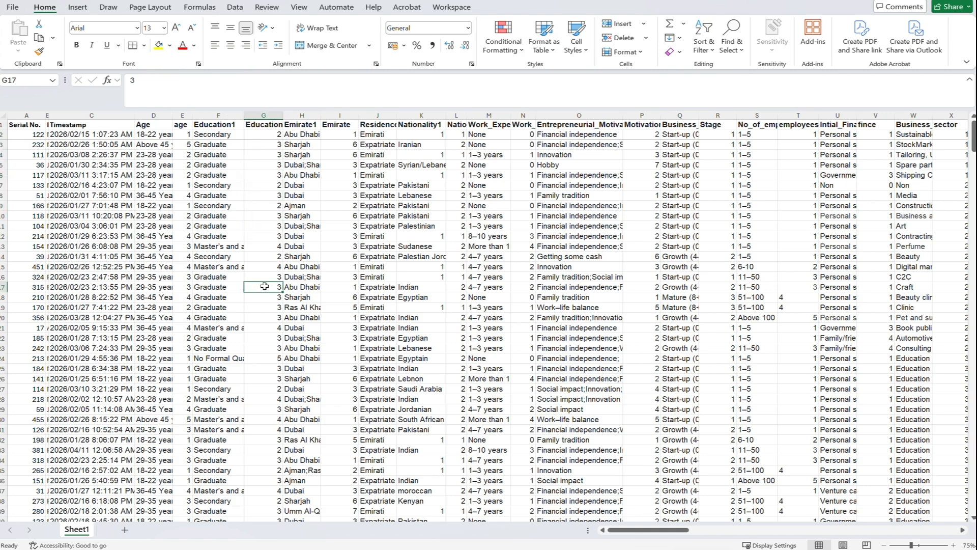
pyautogui.click(270, 168)
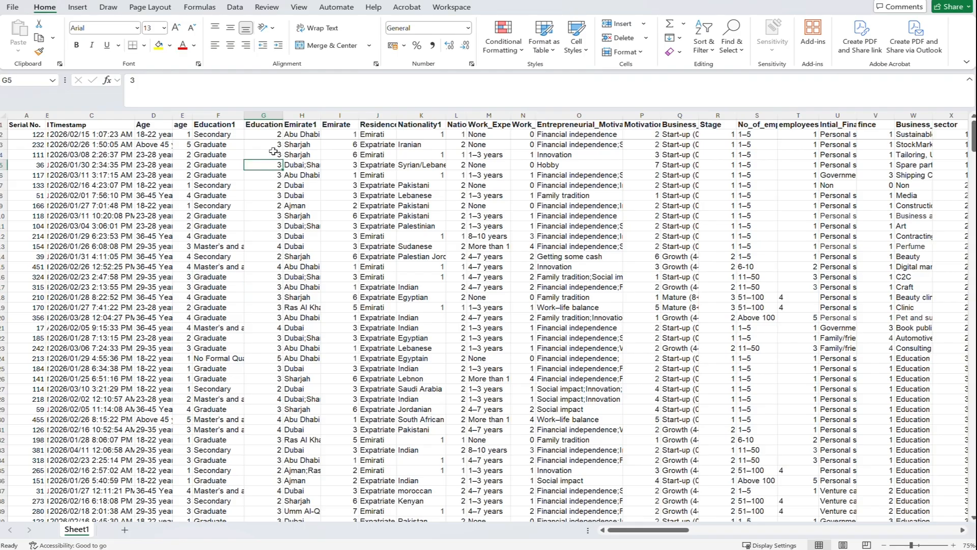
# Step: Review the numerically coded columns Education, Emirate, Nationality, Work_Experie and Motivation one after another
pyautogui.click(270, 112)
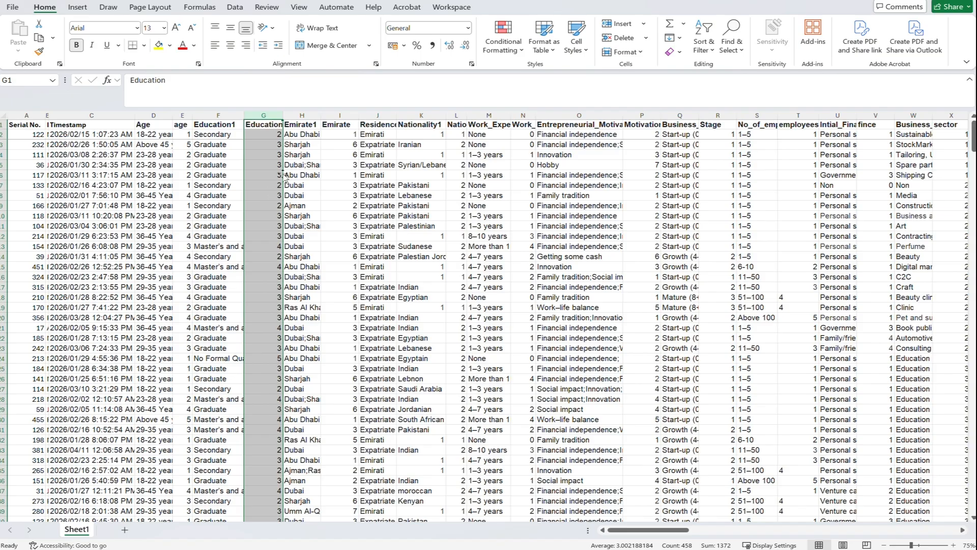
pyautogui.click(340, 113)
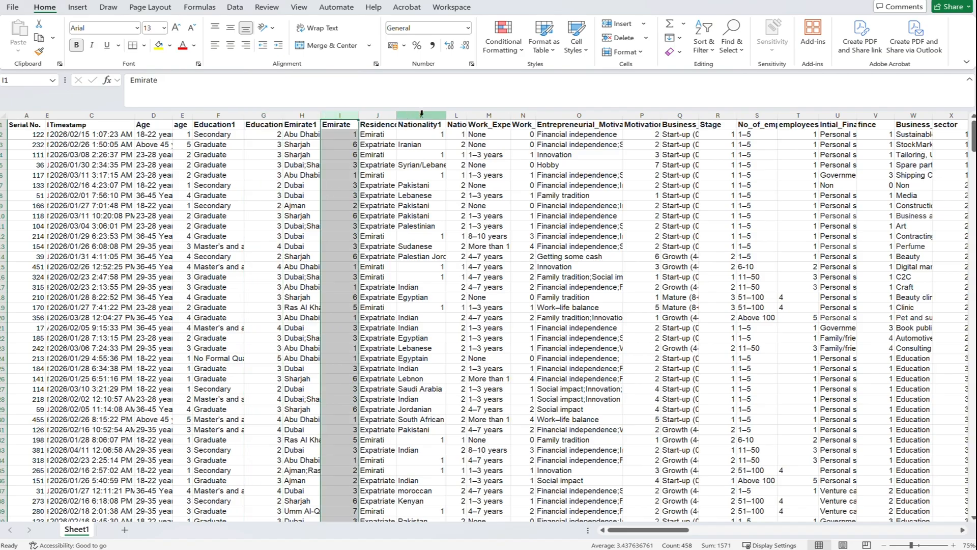
pyautogui.click(458, 114)
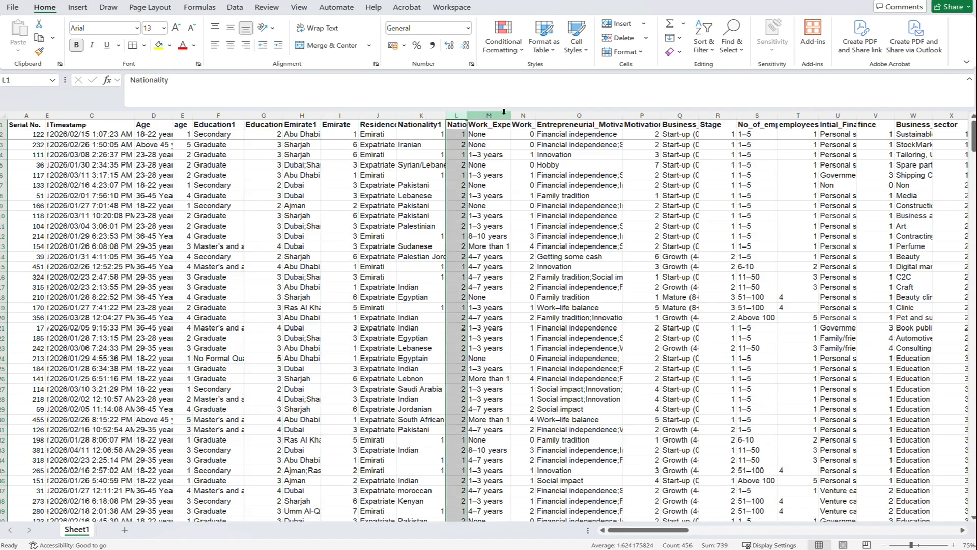
pyautogui.click(523, 112)
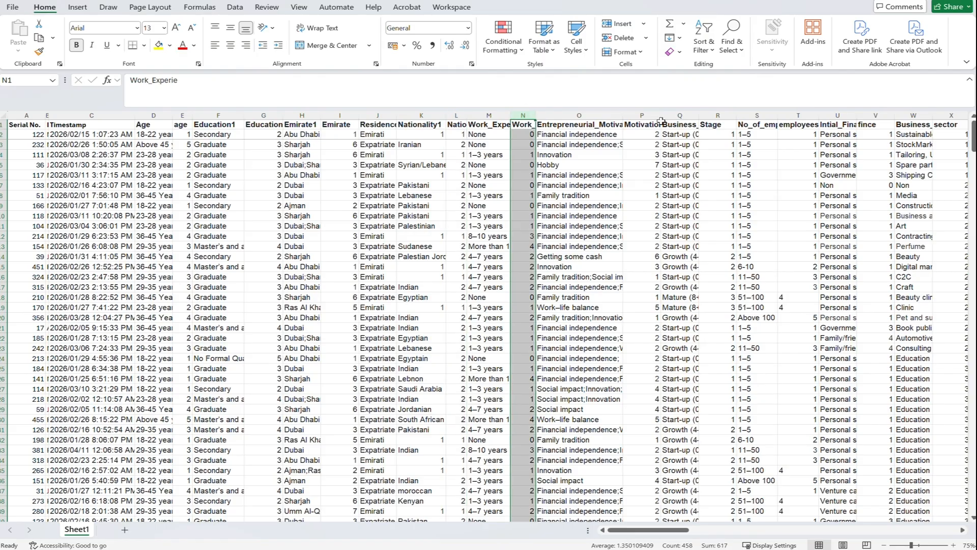
pyautogui.click(646, 115)
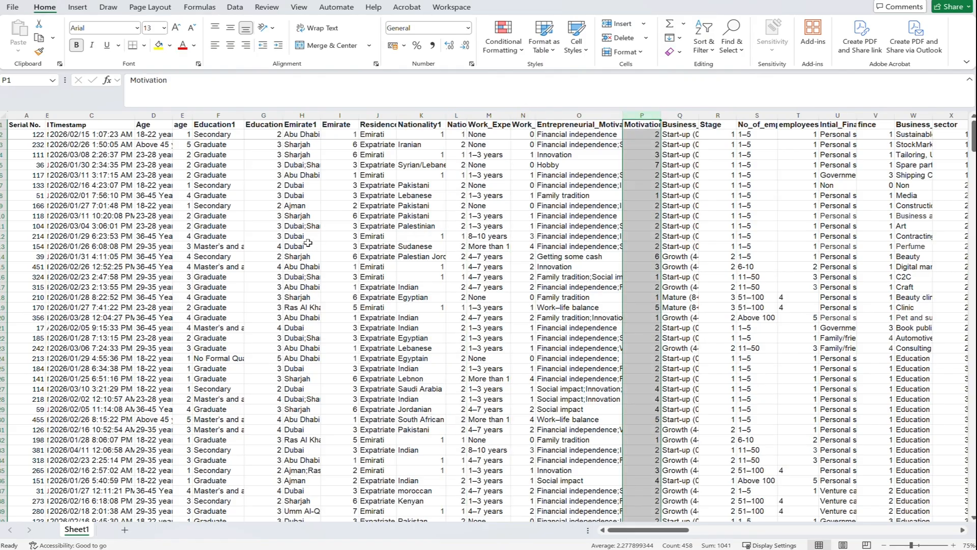
# Step: Browse further down the responses and check the variable names in header row 1, including Education1, Nationality and Work_Experience
pyautogui.click(306, 215)
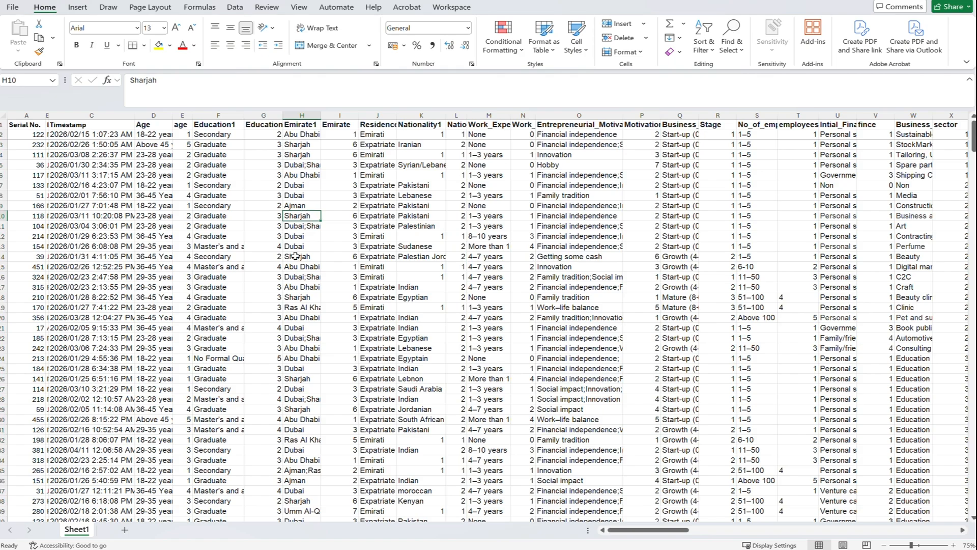
pyautogui.scroll(-8, 296, 259)
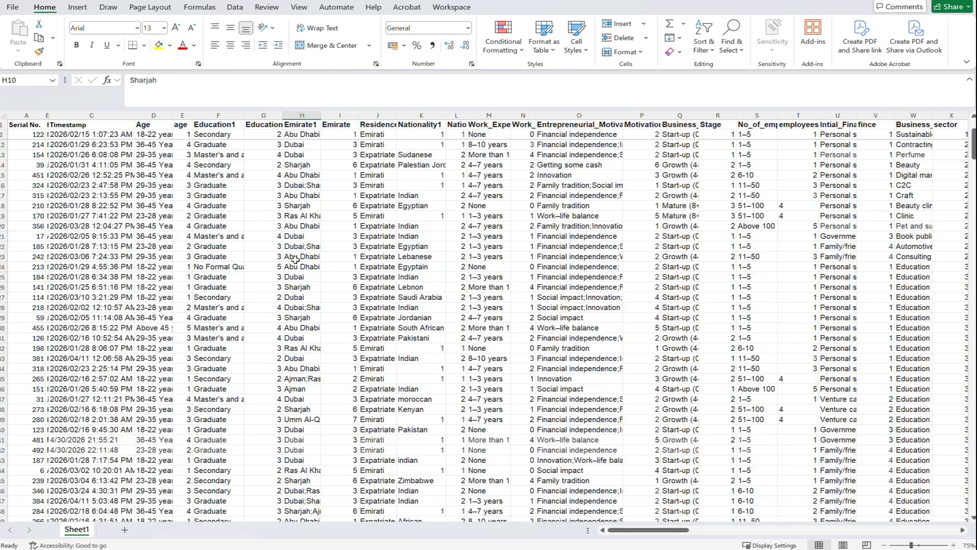
pyautogui.scroll(-4, 295, 260)
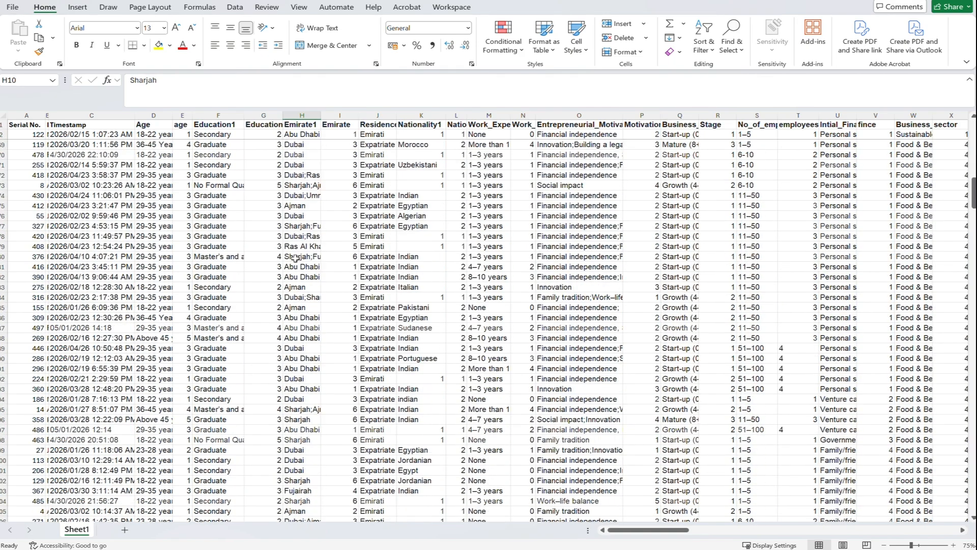
pyautogui.click(3, 124)
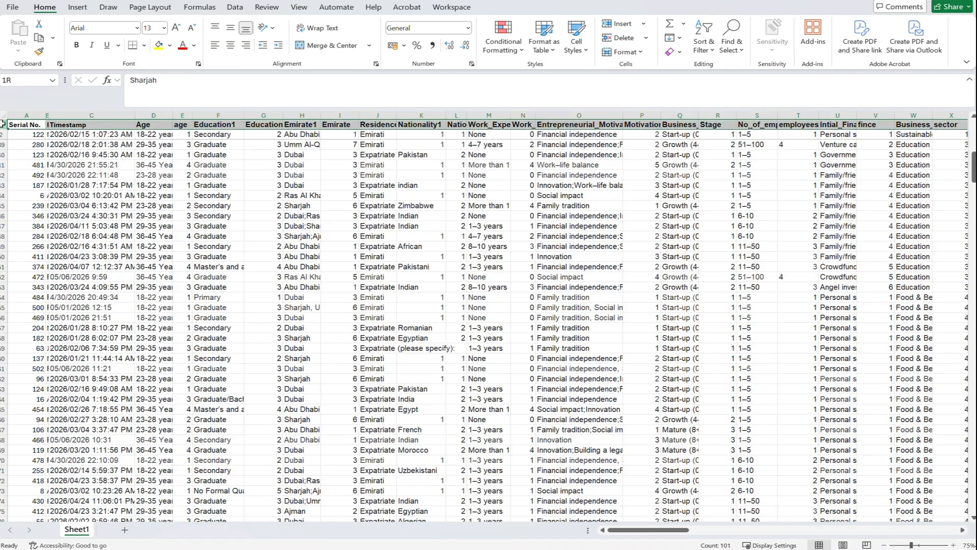
pyautogui.click(212, 124)
pyautogui.click(261, 123)
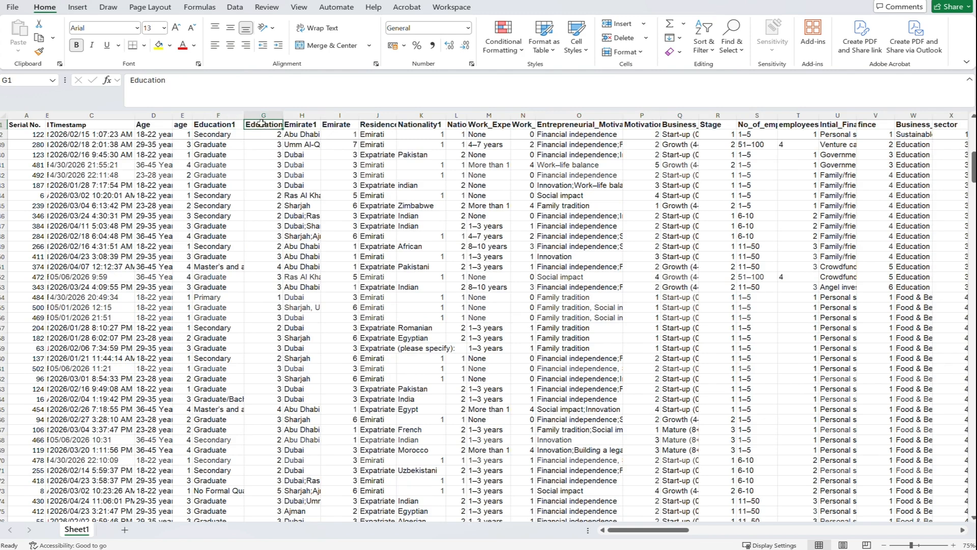
pyautogui.click(419, 124)
pyautogui.click(463, 124)
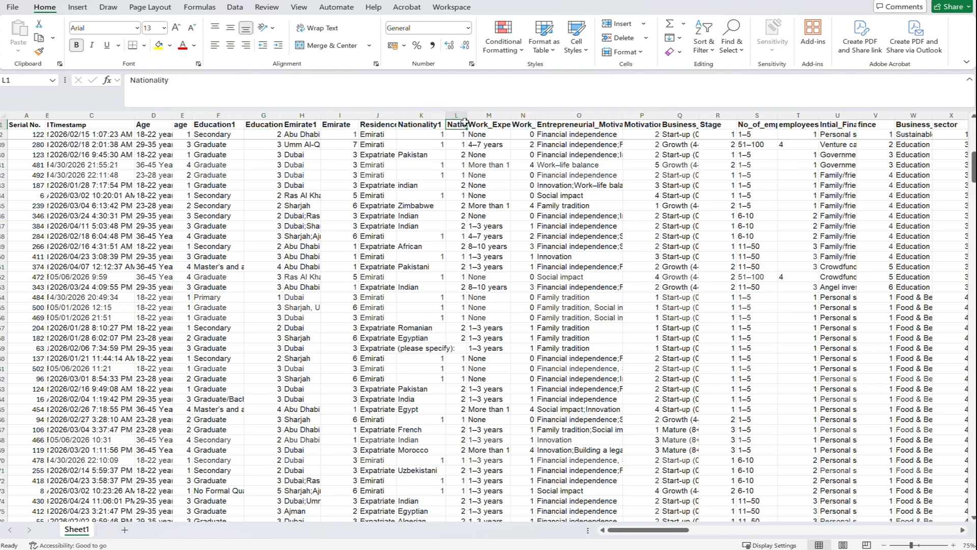
pyautogui.click(497, 124)
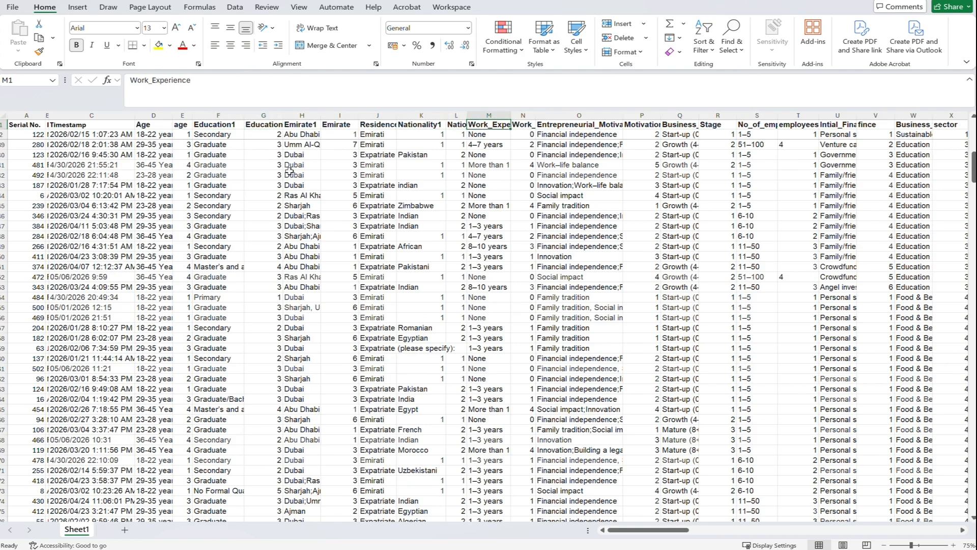
pyautogui.click(234, 124)
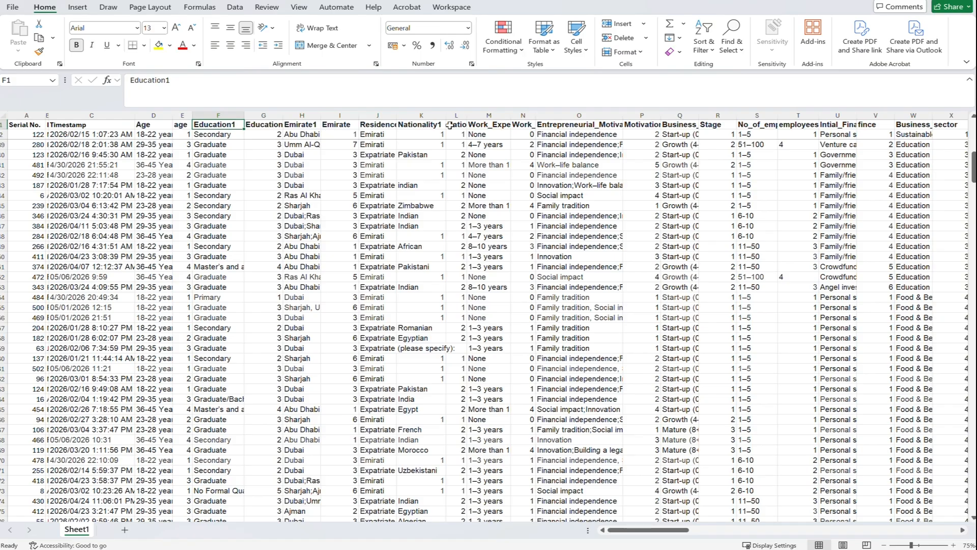
pyautogui.click(503, 127)
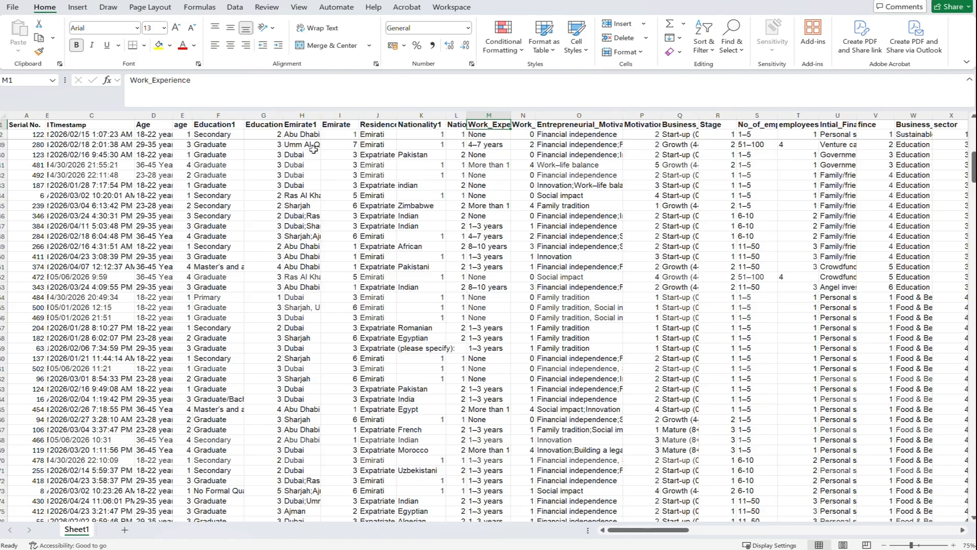
# Step: Shorten the variable name in header cell O1 to Entrel_Motiv
pyautogui.click(584, 124)
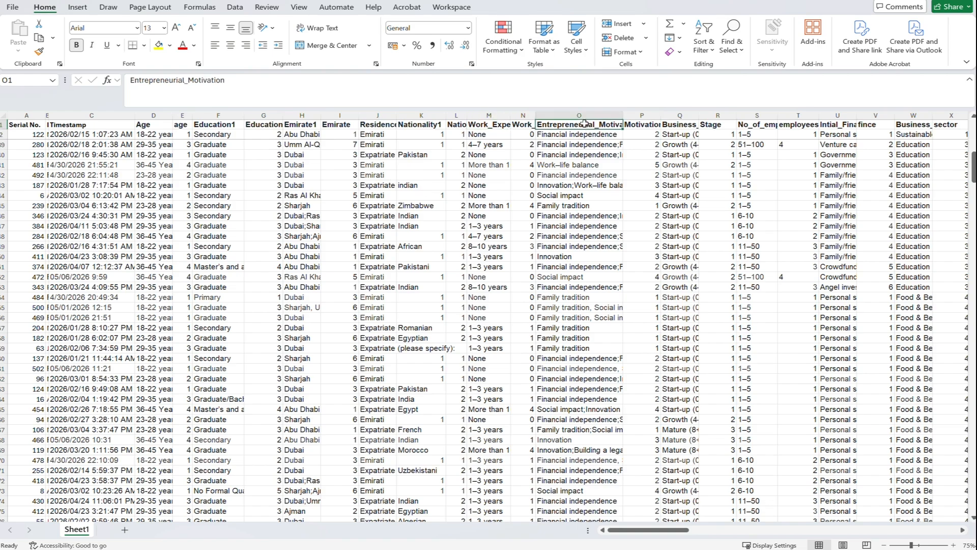
pyautogui.click(181, 81)
pyautogui.press('BackSpace')
pyautogui.press('BackSpace')
pyautogui.press('BackSpace')
pyautogui.press('BackSpace')
pyautogui.press('BackSpace')
pyautogui.press('BackSpace')
pyautogui.press('BackSpace')
pyautogui.press('BackSpace')
pyautogui.press('BackSpace')
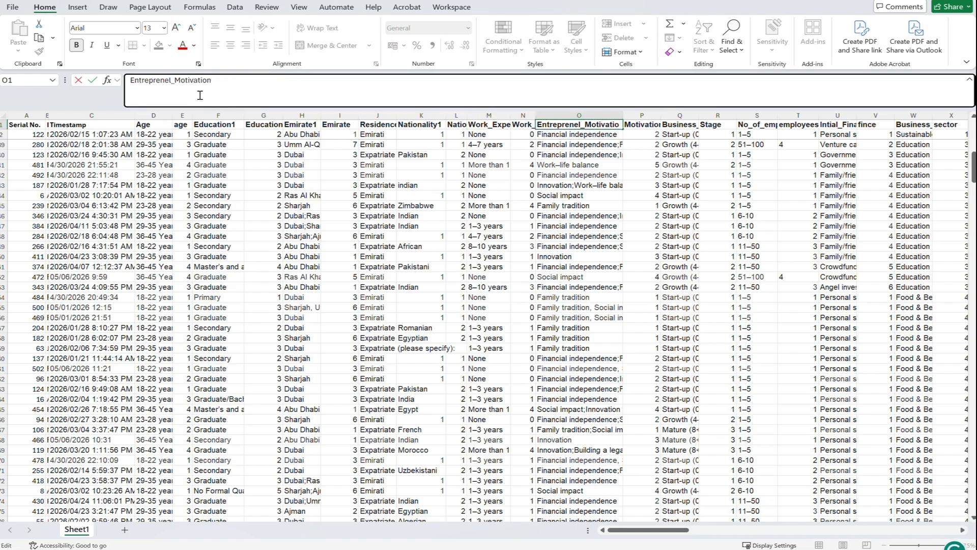
pyautogui.click(209, 83)
pyautogui.press('BackSpace')
pyautogui.press('BackSpace')
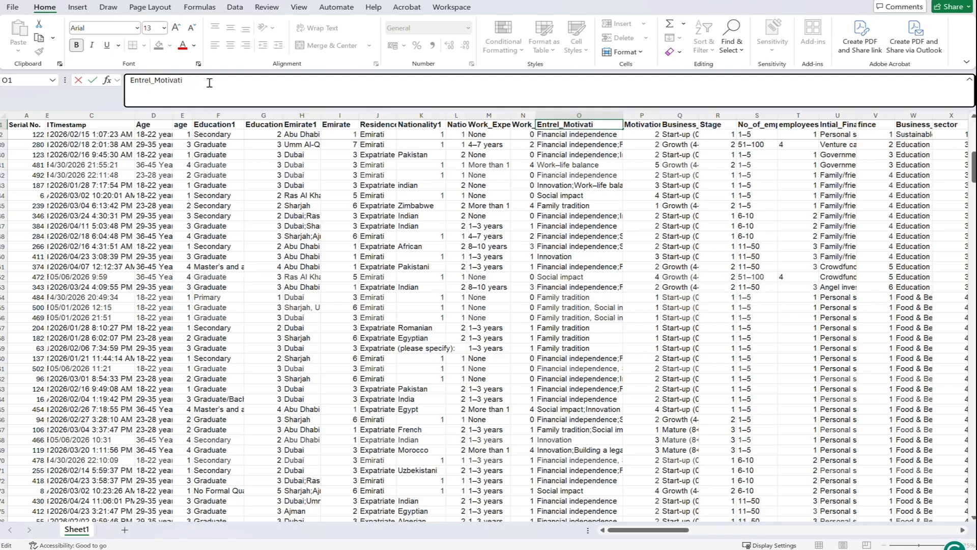
pyautogui.press('BackSpace')
pyautogui.click(330, 187)
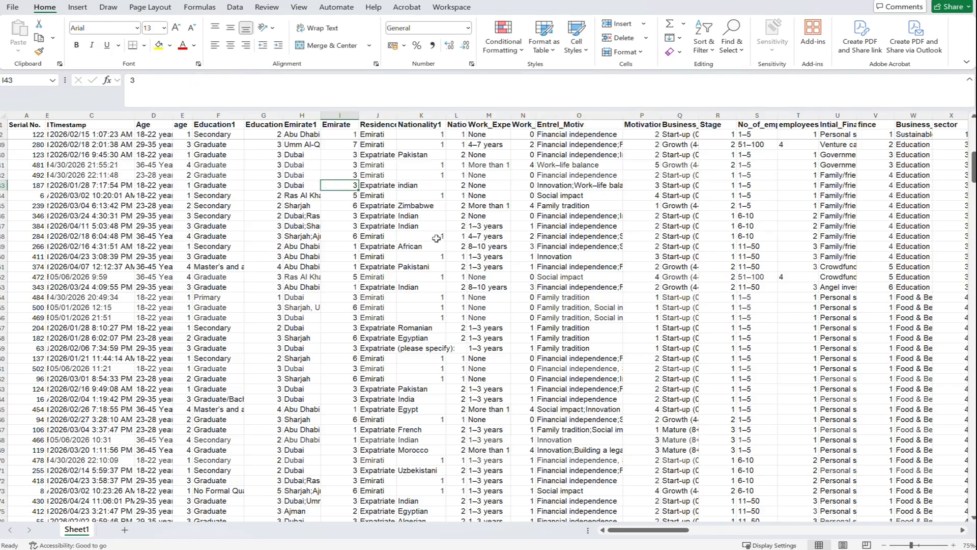
# Step: Browse down through the coded survey responses and select header row 1 to review the variable names
pyautogui.scroll(-20, 436, 239)
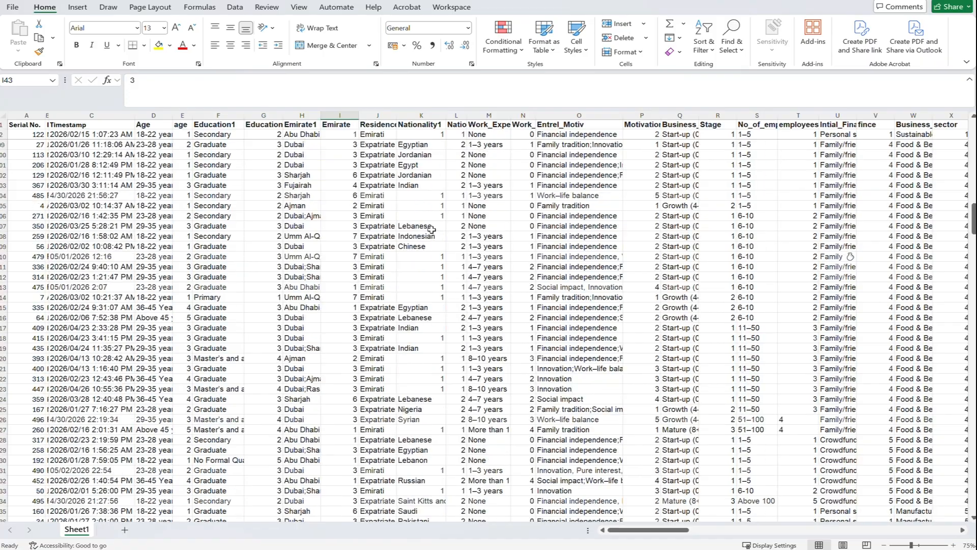
pyautogui.scroll(-20, 432, 230)
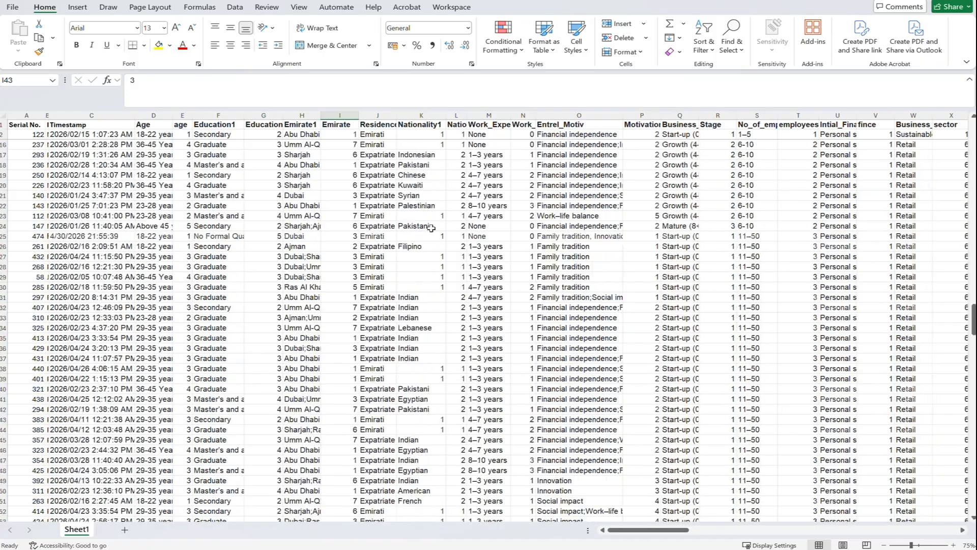
pyautogui.scroll(-20, 432, 228)
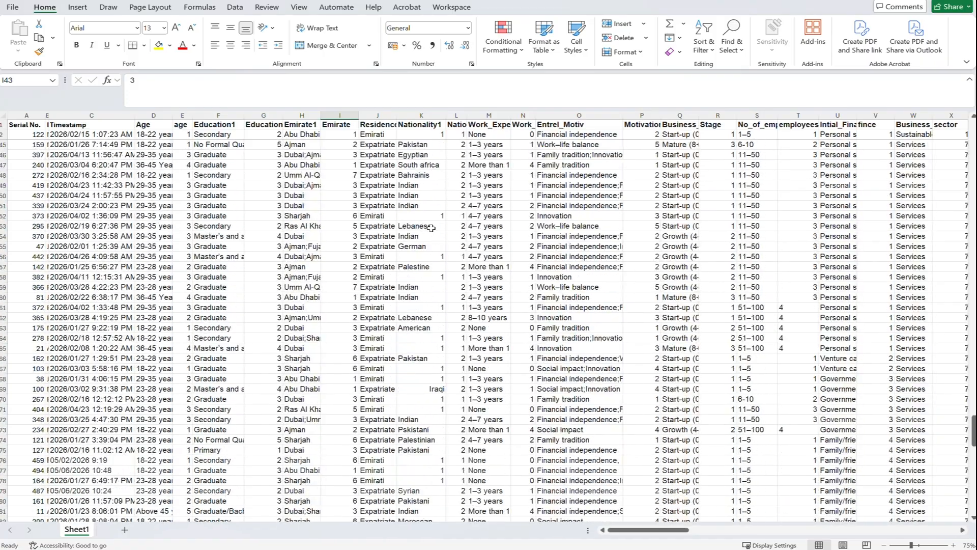
pyautogui.scroll(-7, 431, 228)
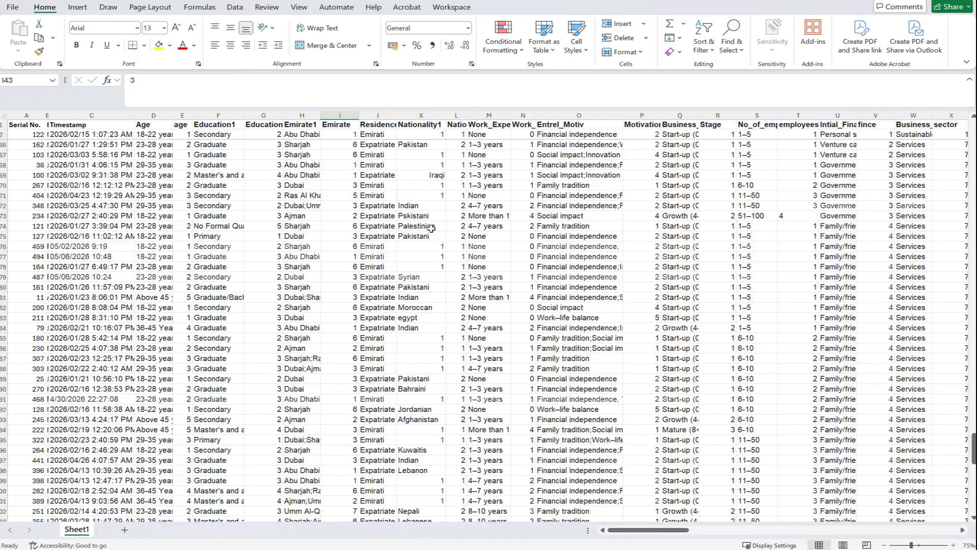
pyautogui.click(4, 205)
pyautogui.click(4, 127)
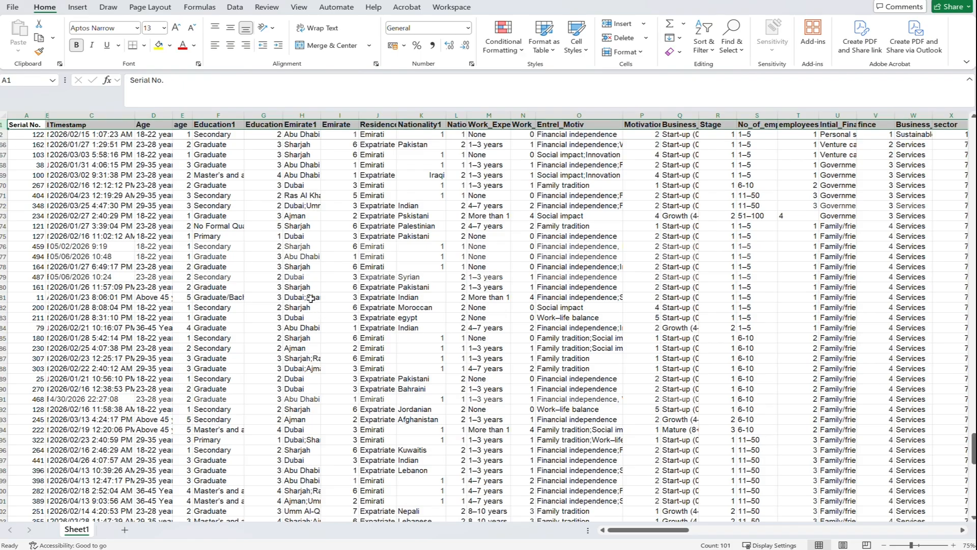
# Step: Examine the Emirate codes and compare the Emirati and Expatriate answers in Residencestatus with the Nationality1 entries and Nationality codes
pyautogui.scroll(-3, 311, 299)
pyautogui.moveTo(331, 247); pyautogui.dragTo(332, 473)
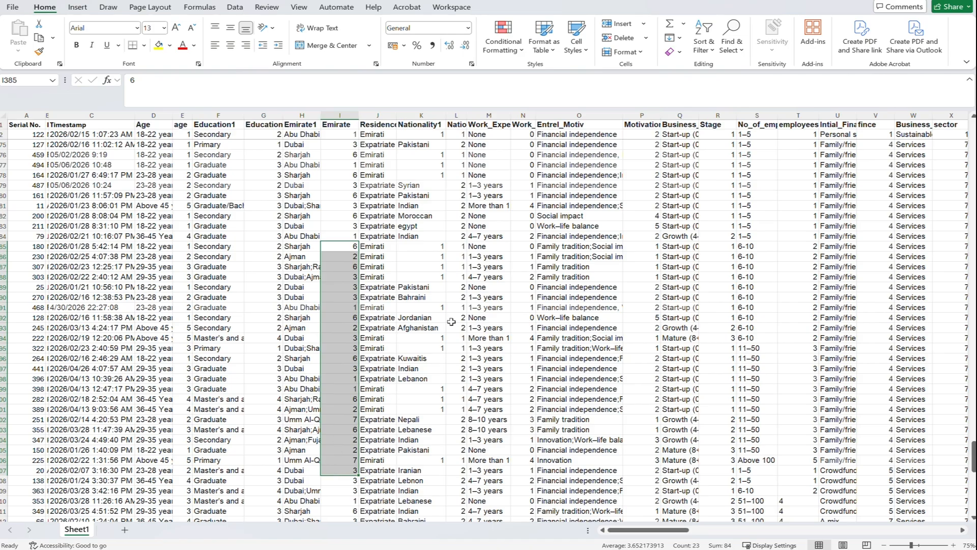
pyautogui.click(429, 245)
pyautogui.click(377, 246)
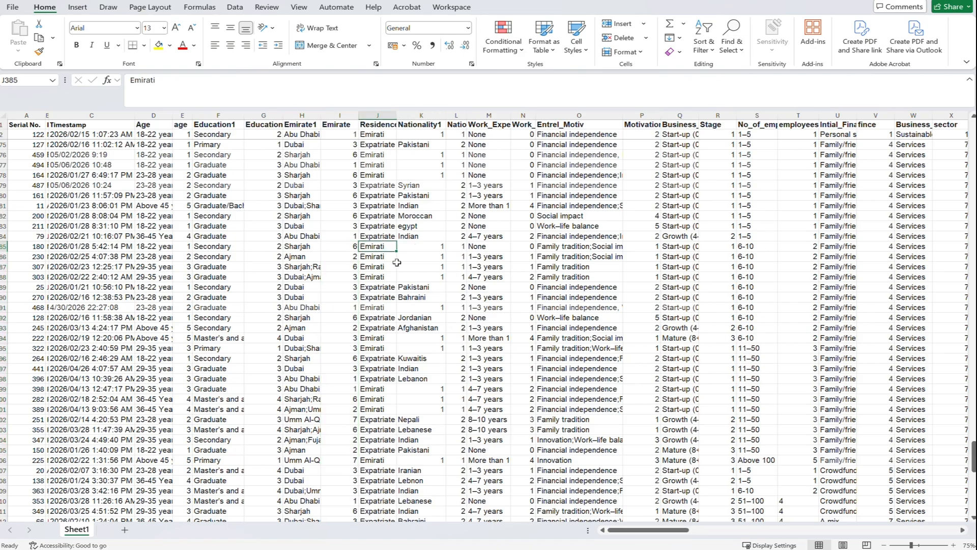
pyautogui.click(382, 237)
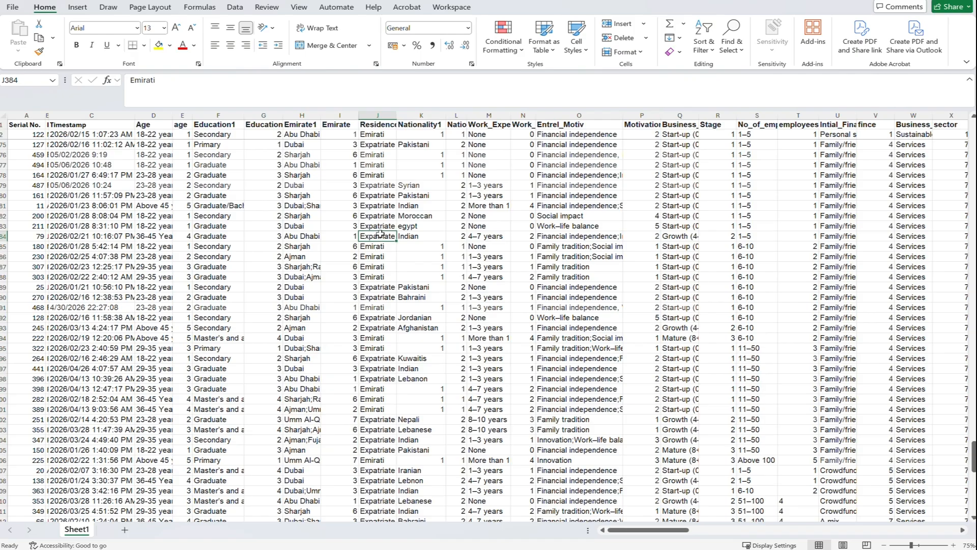
pyautogui.click(453, 236)
pyautogui.moveTo(430, 245); pyautogui.dragTo(429, 277)
pyautogui.click(385, 235)
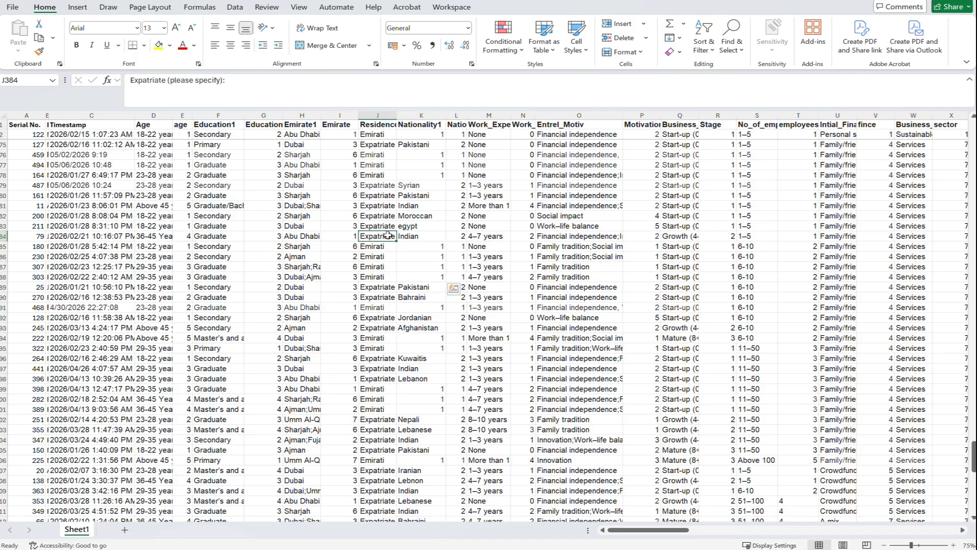
pyautogui.click(461, 235)
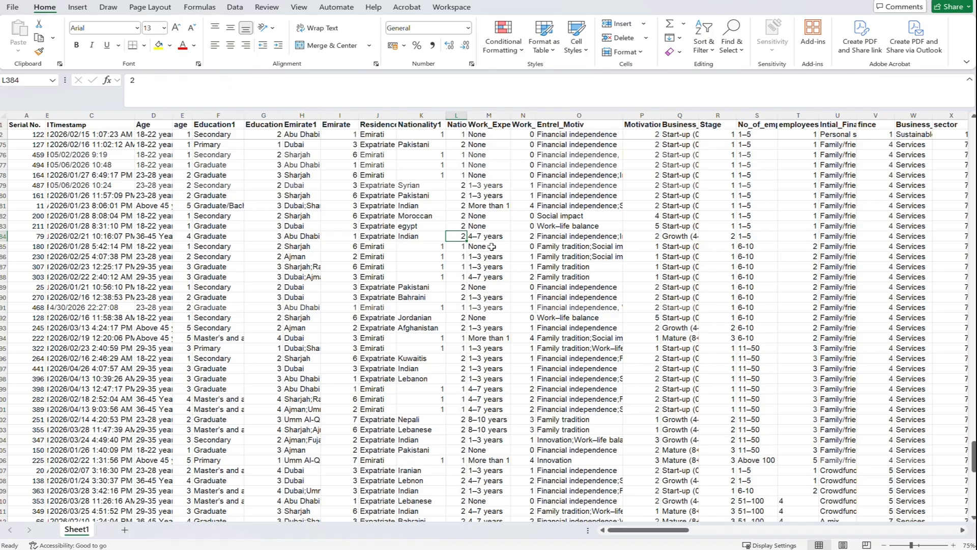
# Step: Review the Emirate, Residencestatus, Nationality1 and Nationality columns one after another
pyautogui.click(348, 113)
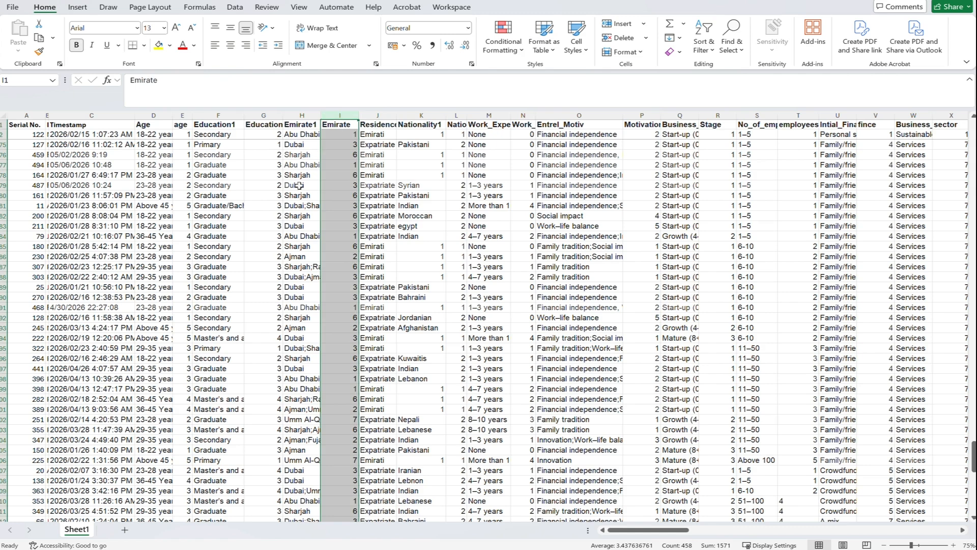
pyautogui.click(379, 115)
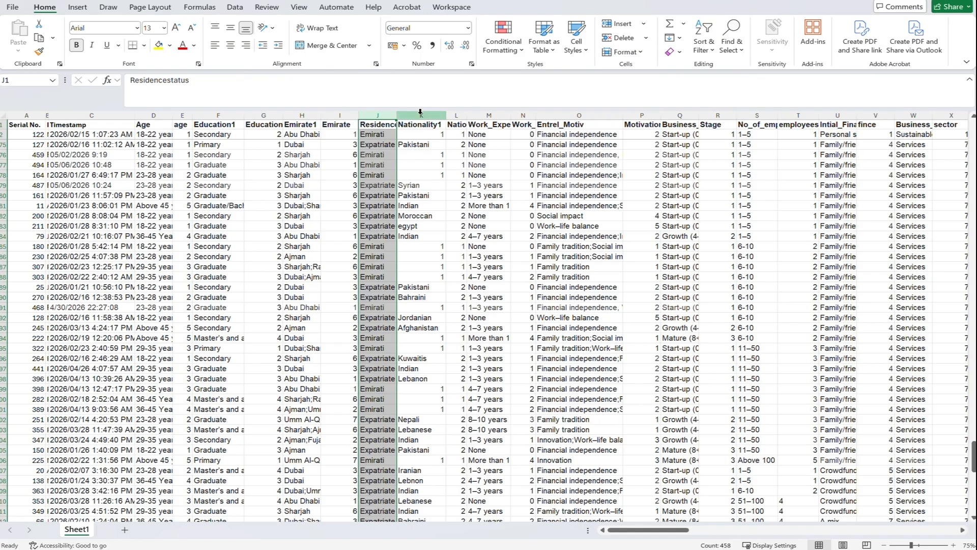
pyautogui.click(437, 116)
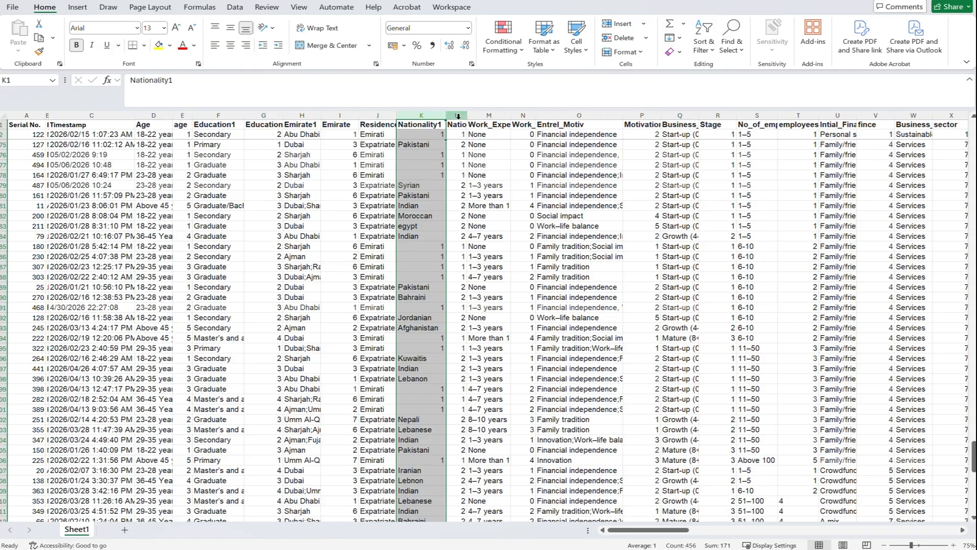
pyautogui.click(456, 115)
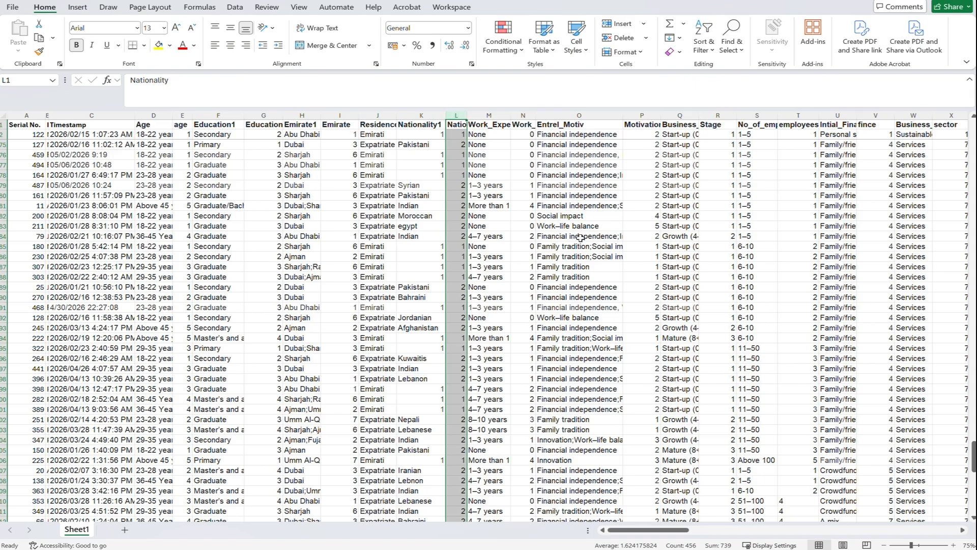
pyautogui.click(13, 8)
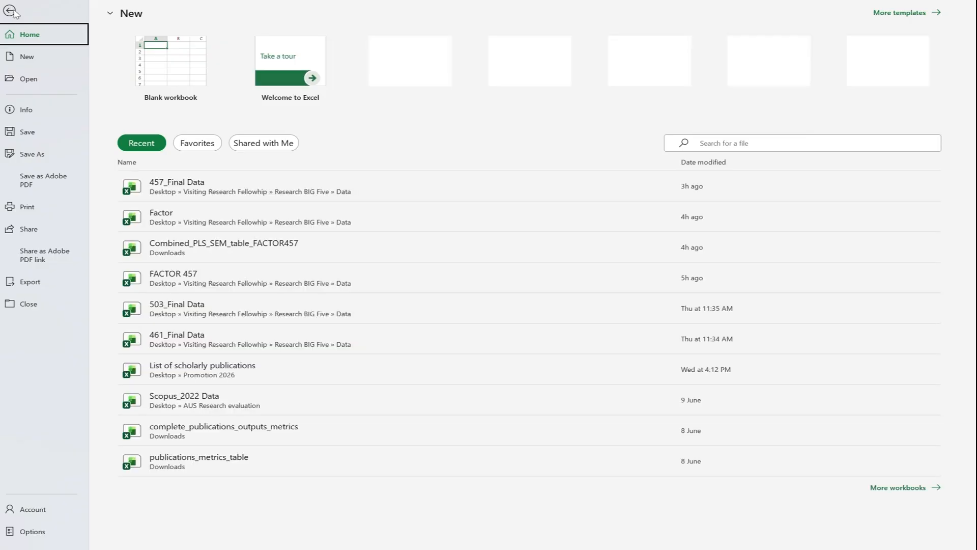
pyautogui.click(35, 155)
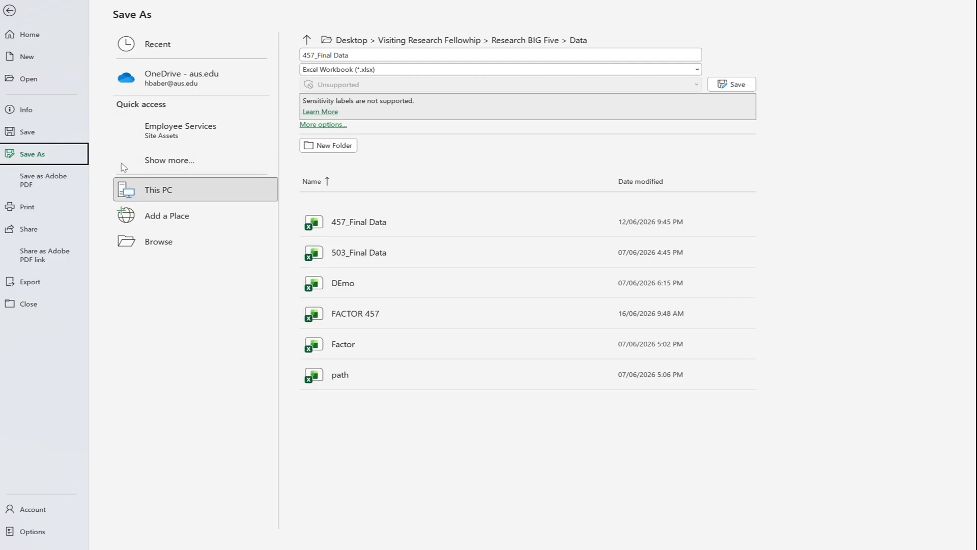
pyautogui.click(158, 242)
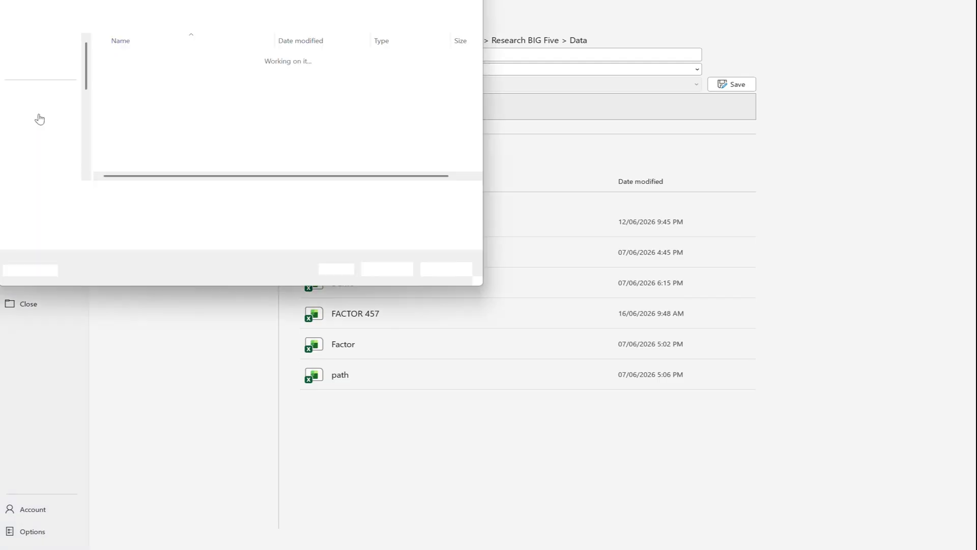
pyautogui.click(46, 115)
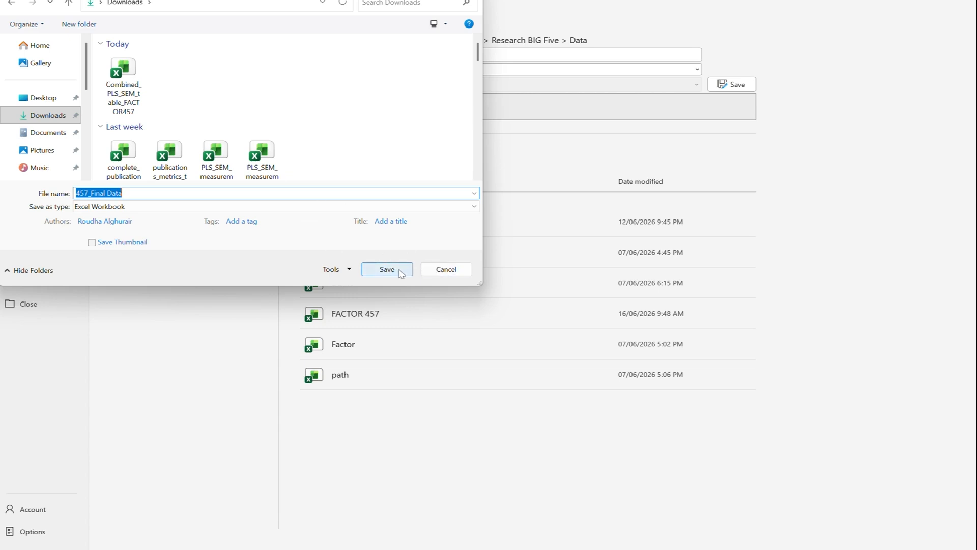
pyautogui.click(447, 269)
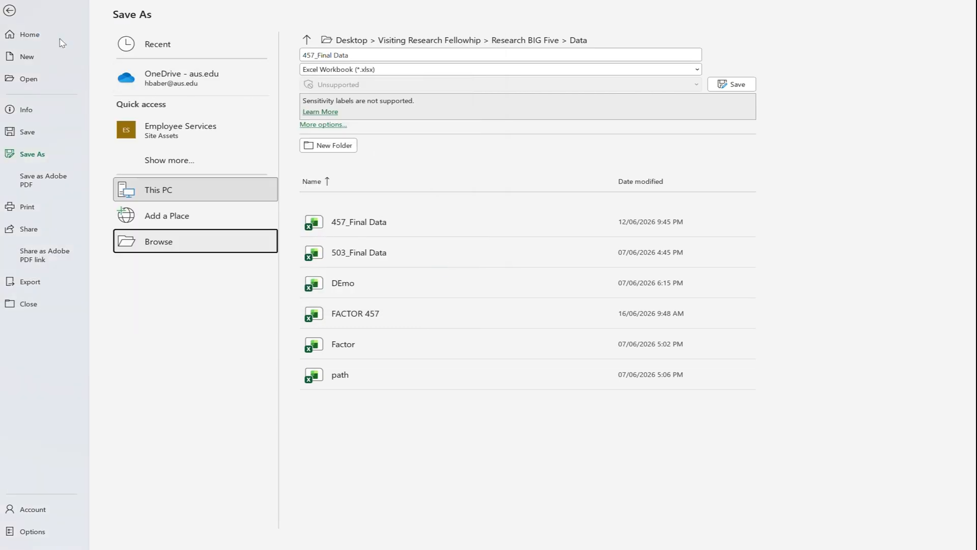
pyautogui.click(10, 12)
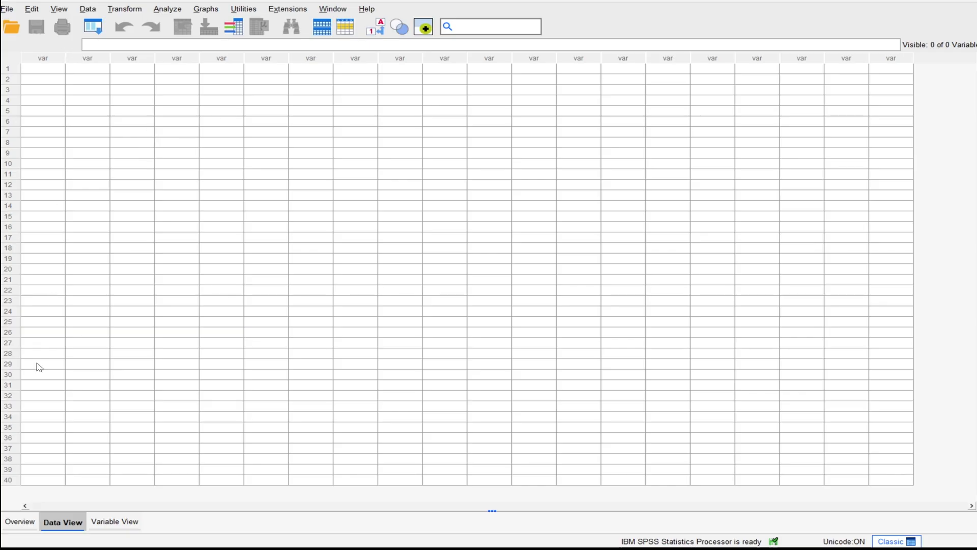
# Step: Switch to IBM SPSS Statistics, compare Data View with Variable View, and examine the case rows in Data View
pyautogui.click(444, 270)
pyautogui.click(278, 244)
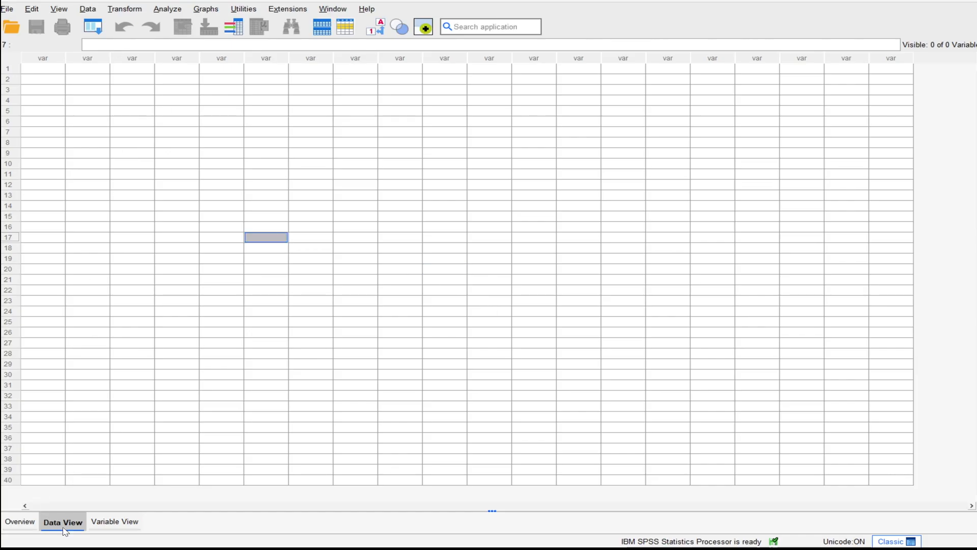
pyautogui.click(108, 528)
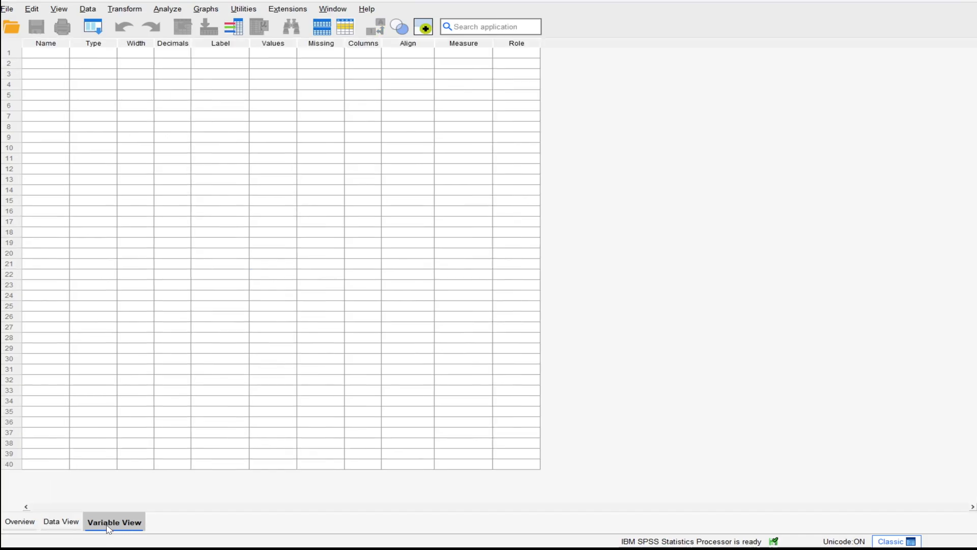
pyautogui.click(71, 523)
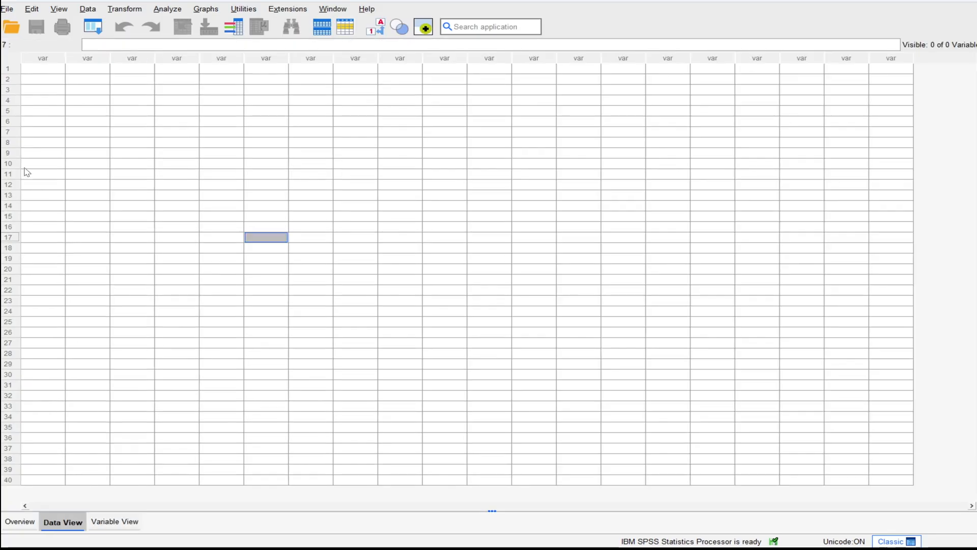
pyautogui.moveTo(16, 69); pyautogui.dragTo(31, 250)
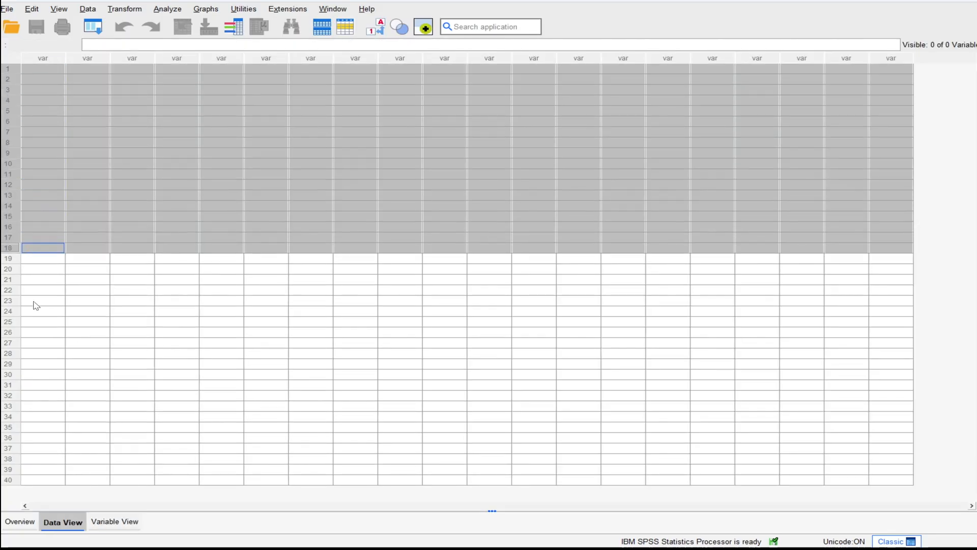
# Step: Examine the variable rows and the Name, Type, Label, Values and Measure columns in Variable View
pyautogui.click(115, 522)
pyautogui.moveTo(14, 53); pyautogui.dragTo(17, 170)
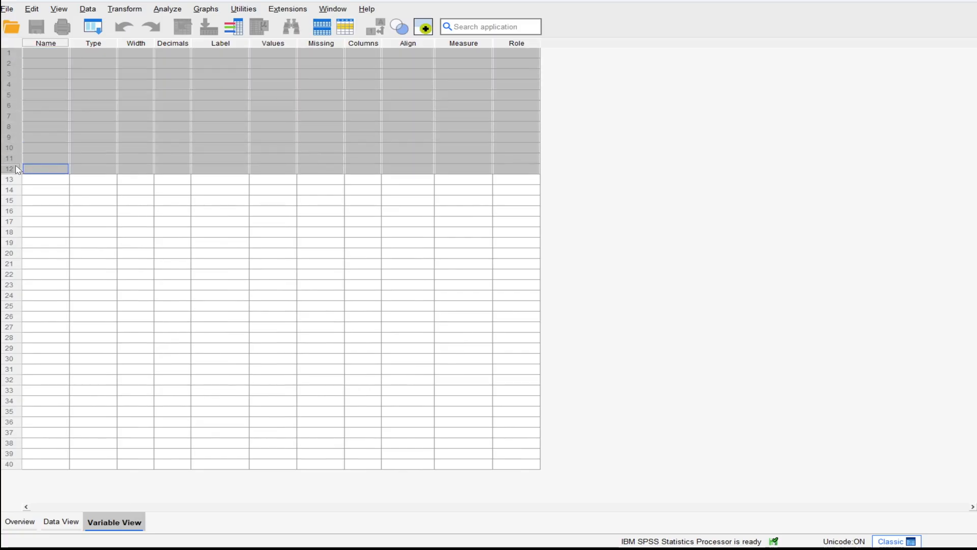
pyautogui.click(46, 43)
pyautogui.click(102, 43)
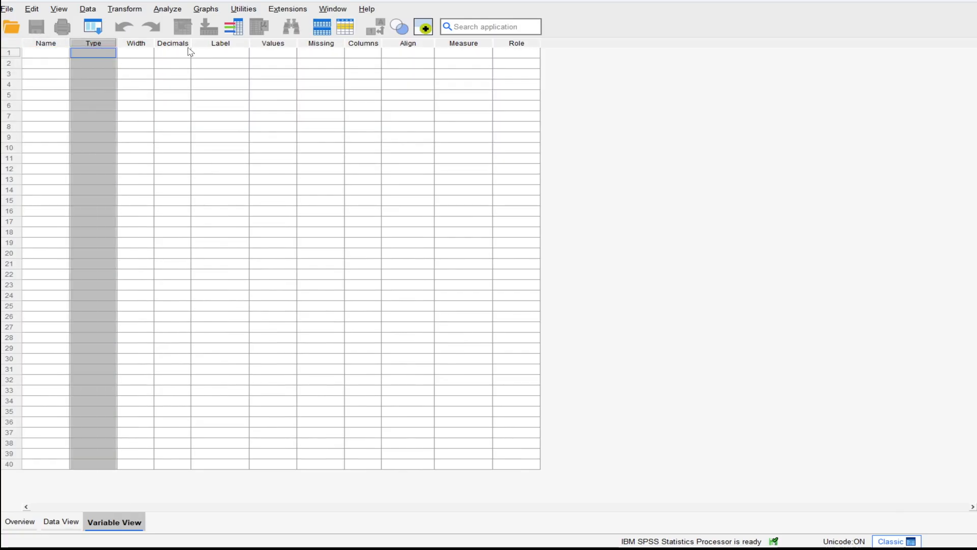
pyautogui.click(219, 44)
pyautogui.click(277, 45)
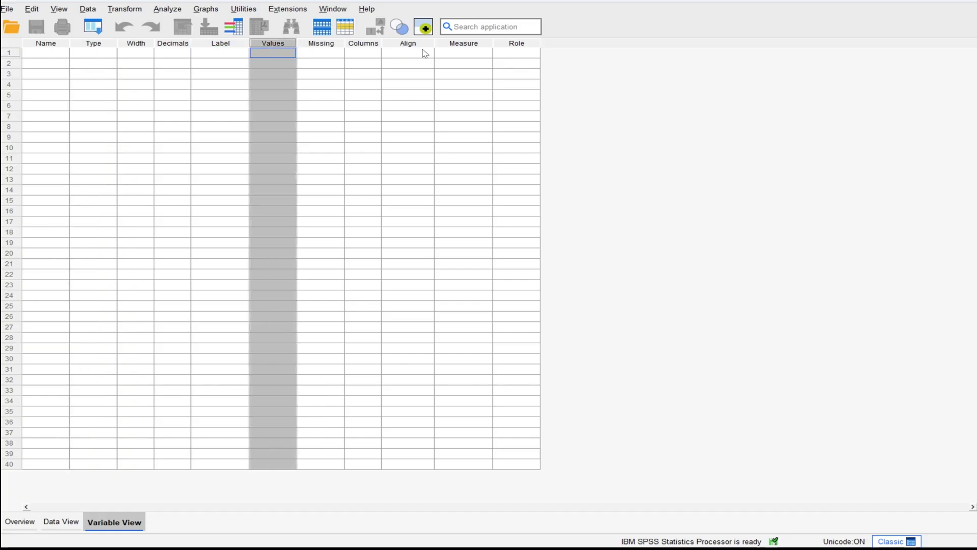
pyautogui.click(461, 44)
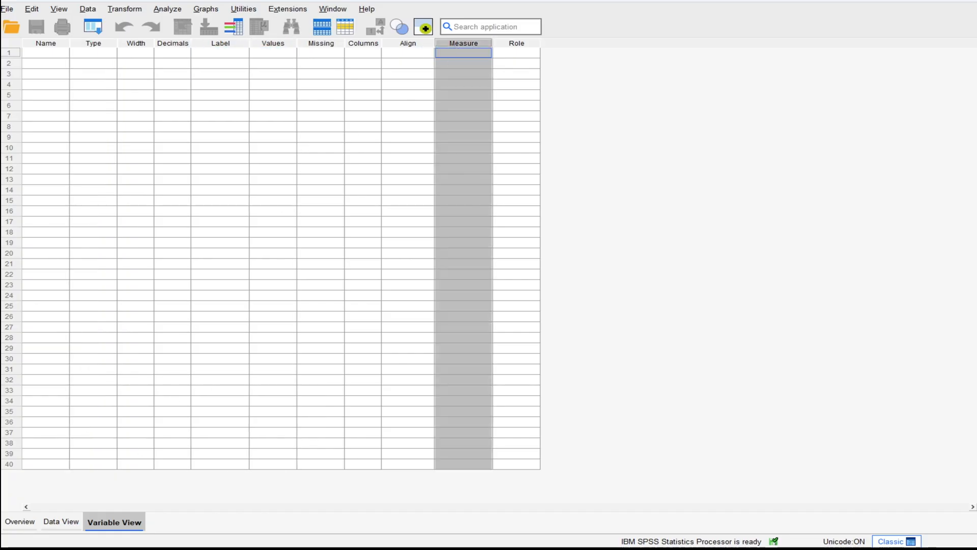
# Step: Return to Data View, start opening a data file, and list the Excel files (*.xls, *.xlsx, *.xlsm) in the Data folder
pyautogui.click(76, 66)
pyautogui.click(71, 518)
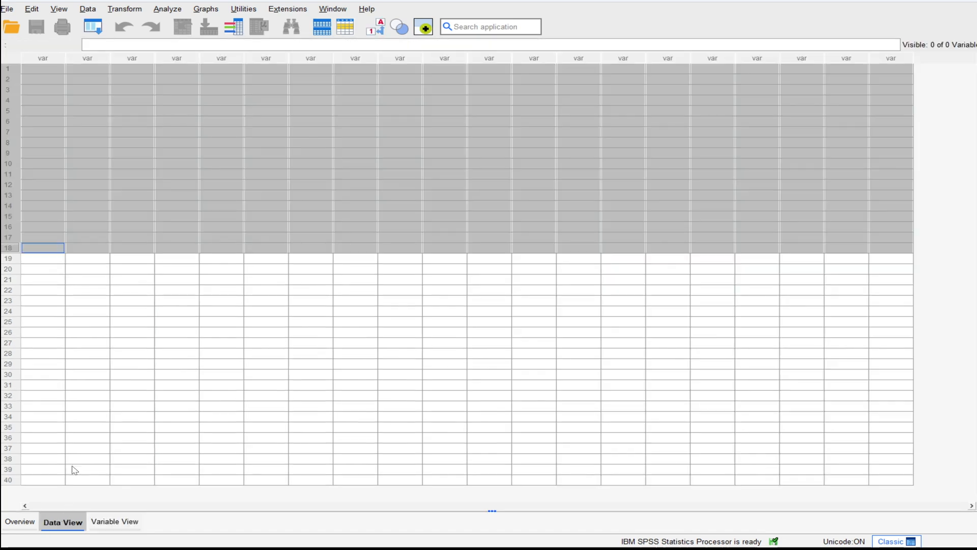
pyautogui.click(5, 9)
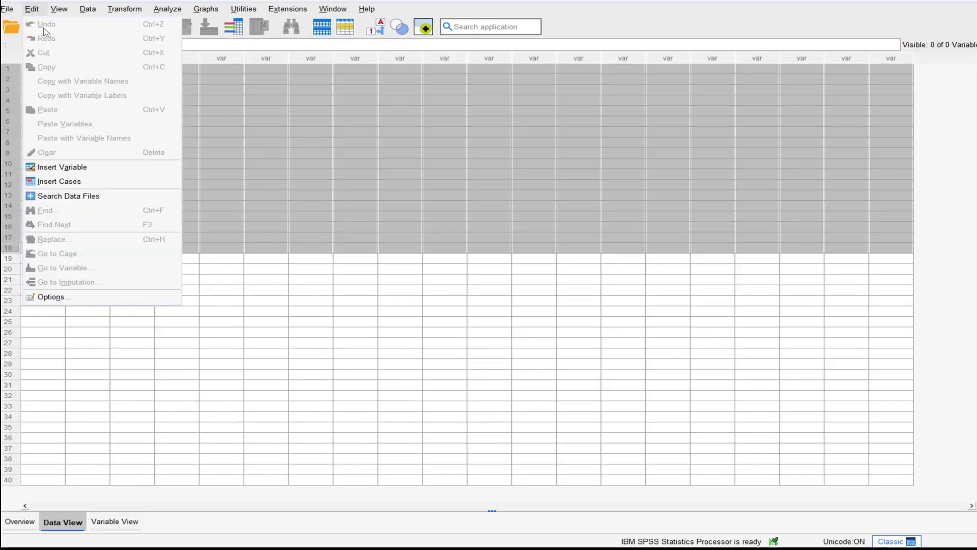
pyautogui.moveTo(36, 37)
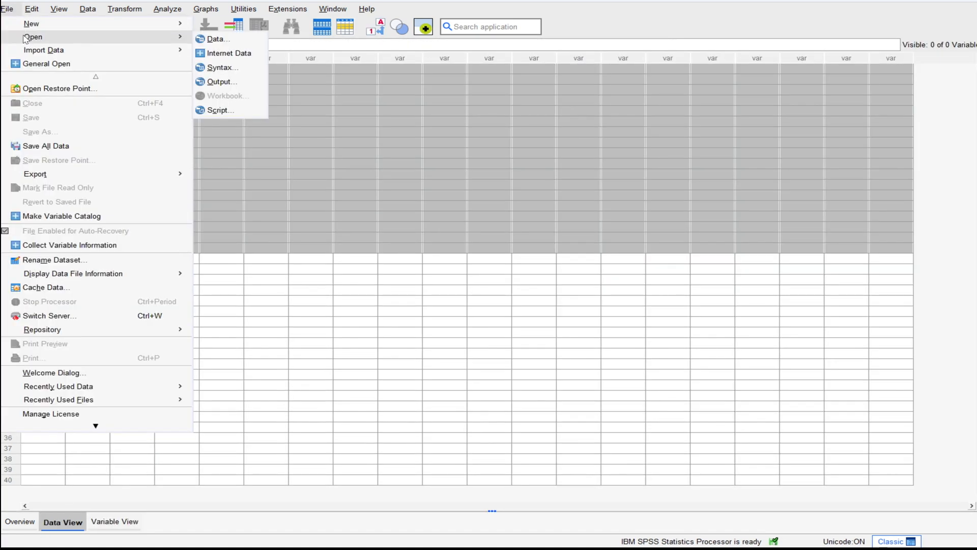
pyautogui.click(214, 39)
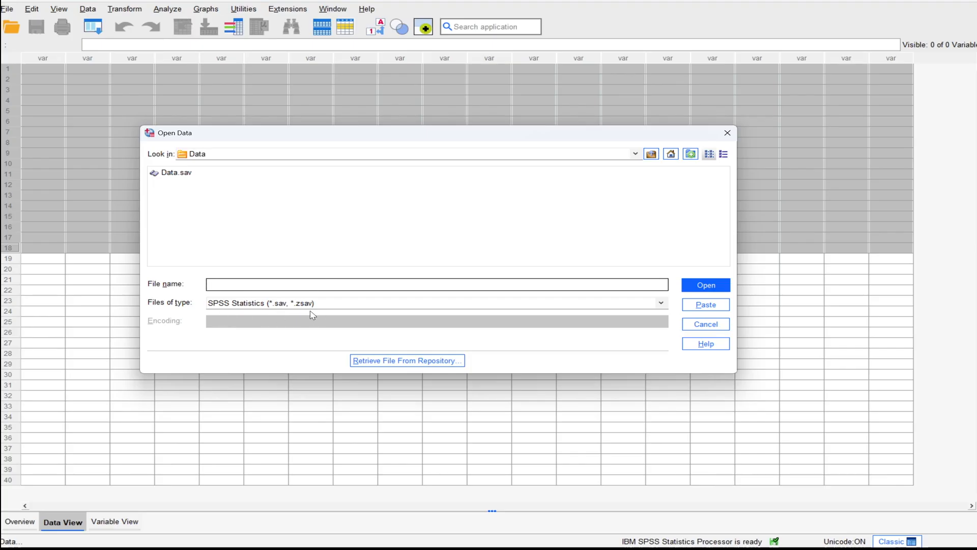
pyautogui.click(308, 304)
pyautogui.click(309, 305)
pyautogui.click(309, 306)
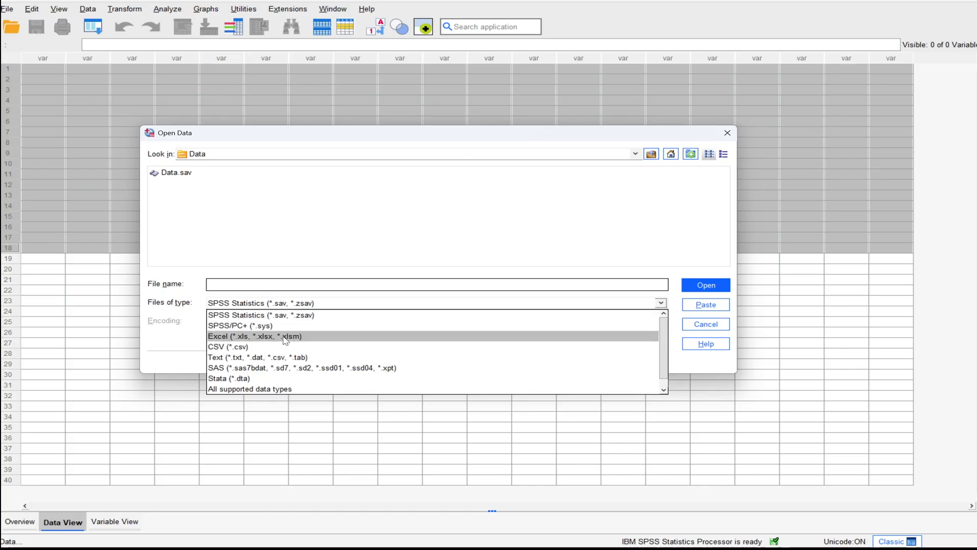
pyautogui.click(265, 338)
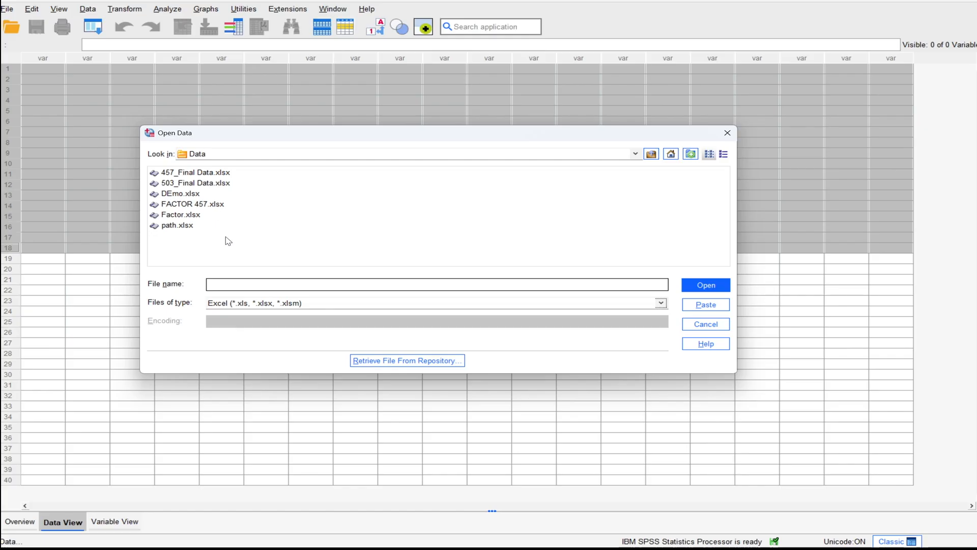
# Step: Open 457_Final Data.xlsx to bring up its Excel import settings
pyautogui.click(216, 174)
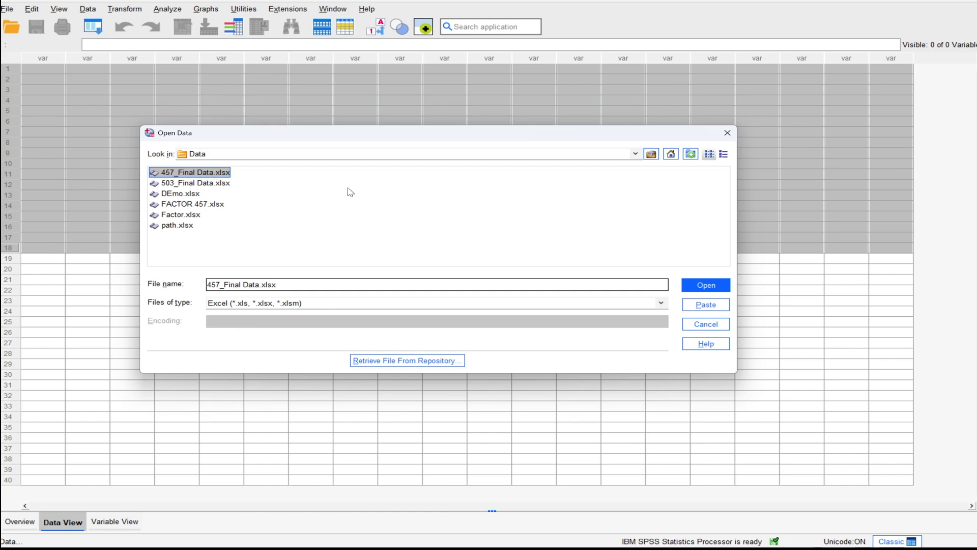
pyautogui.click(706, 285)
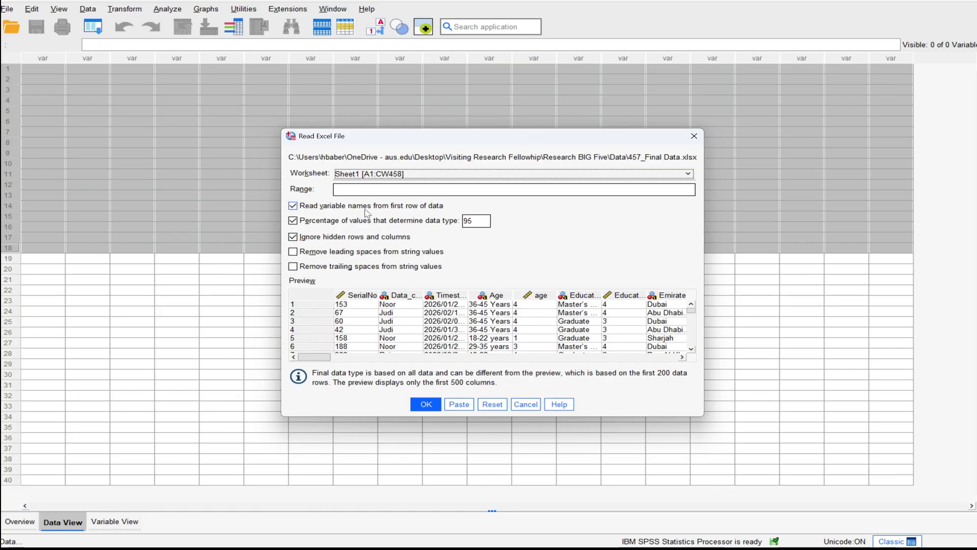
pyautogui.moveTo(435, 142)
pyautogui.mouseDown()
pyautogui.moveTo(413, 149)
pyautogui.moveTo(436, 137)
pyautogui.mouseUp()
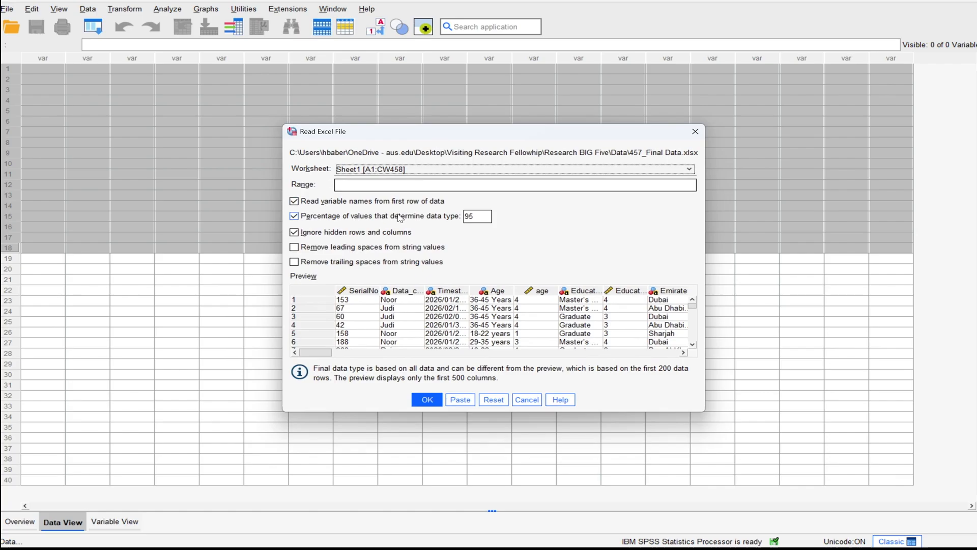
# Step: Compare the import preview with and without reading variable names from the first row of data, leaving that option enabled
pyautogui.click(295, 201)
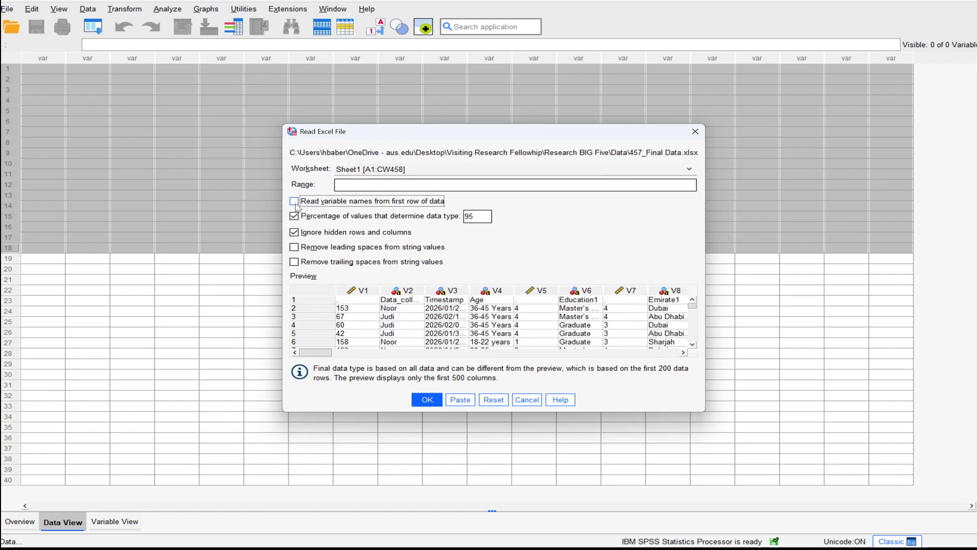
pyautogui.click(295, 203)
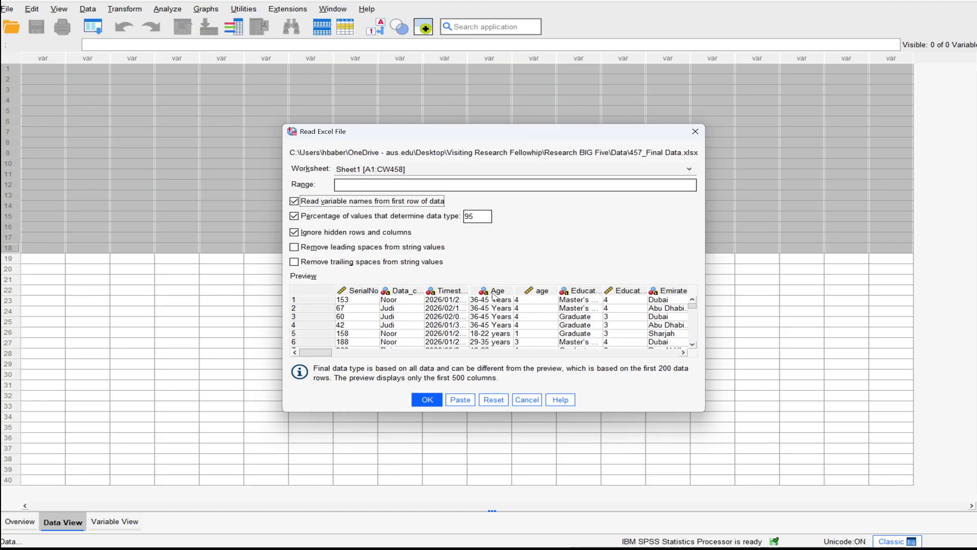
pyautogui.click(295, 202)
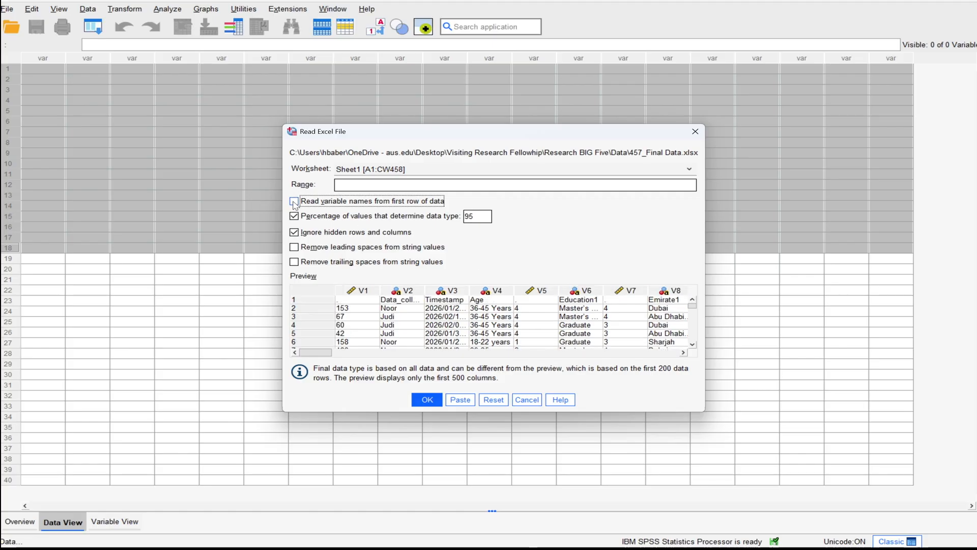
pyautogui.click(295, 202)
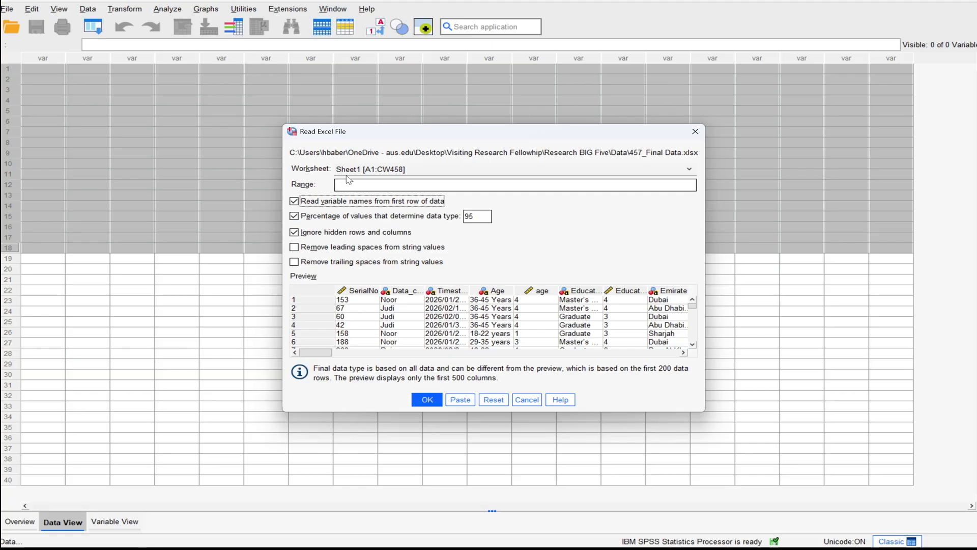
# Step: Import worksheet Sheet1 [A1:CW458] with variable names read from the first row of data
pyautogui.click(364, 171)
pyautogui.click(368, 172)
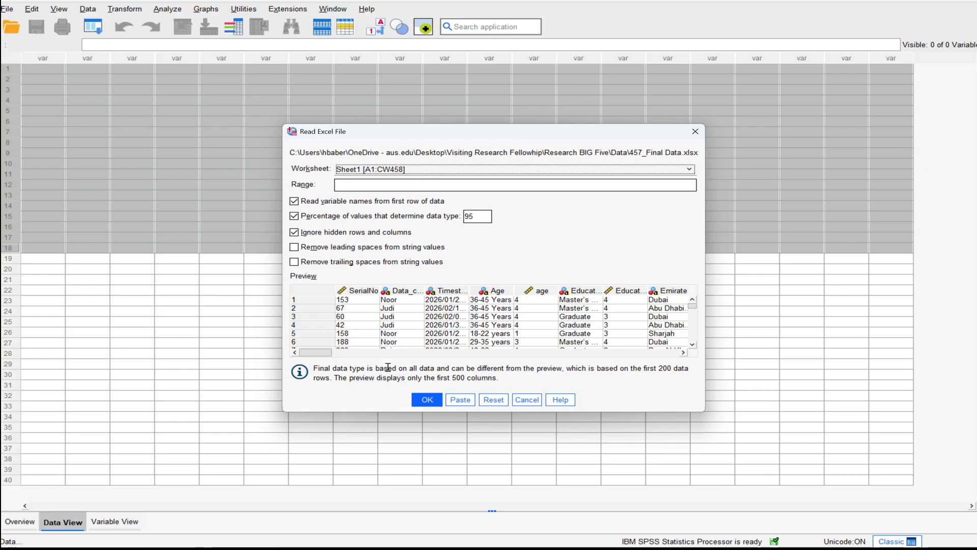
pyautogui.click(426, 400)
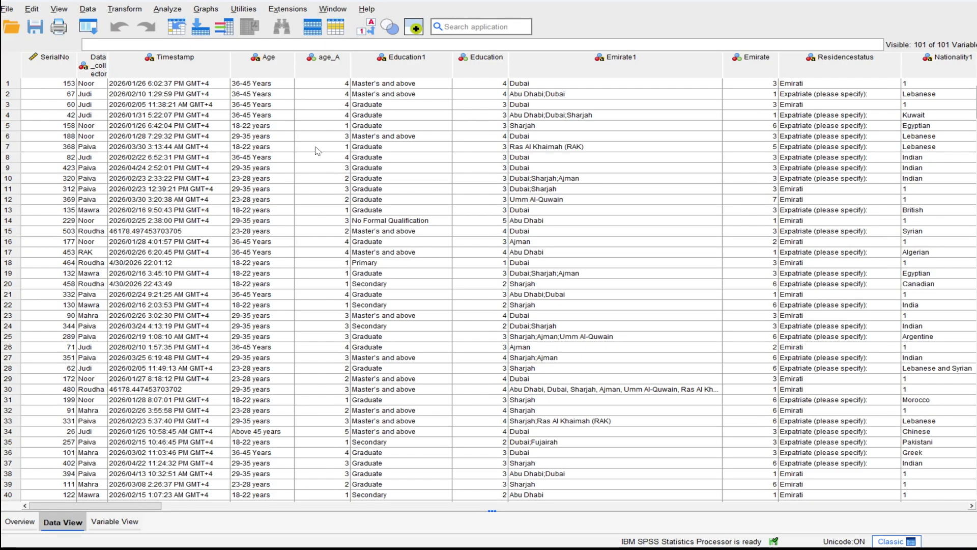
# Step: Examine the first imported case rows and the Age and Education1 variable columns in Data View
pyautogui.click(9, 84)
pyautogui.click(9, 95)
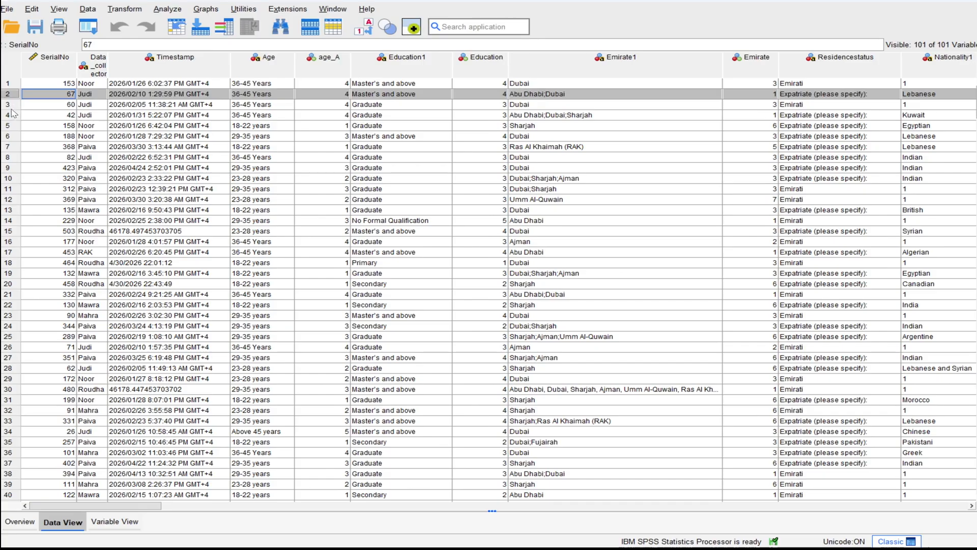
pyautogui.moveTo(13, 113); pyautogui.dragTo(13, 115)
pyautogui.click(281, 67)
pyautogui.click(414, 67)
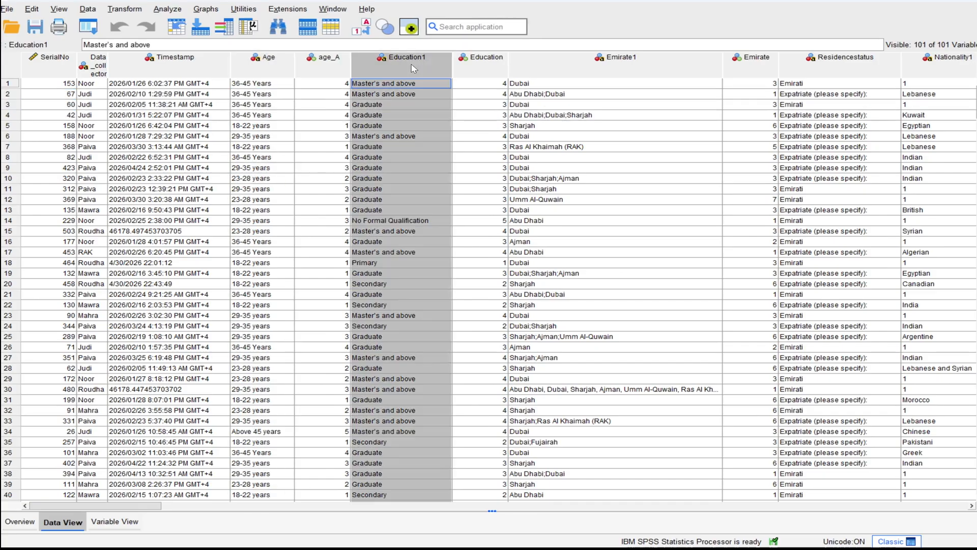
pyautogui.click(6, 85)
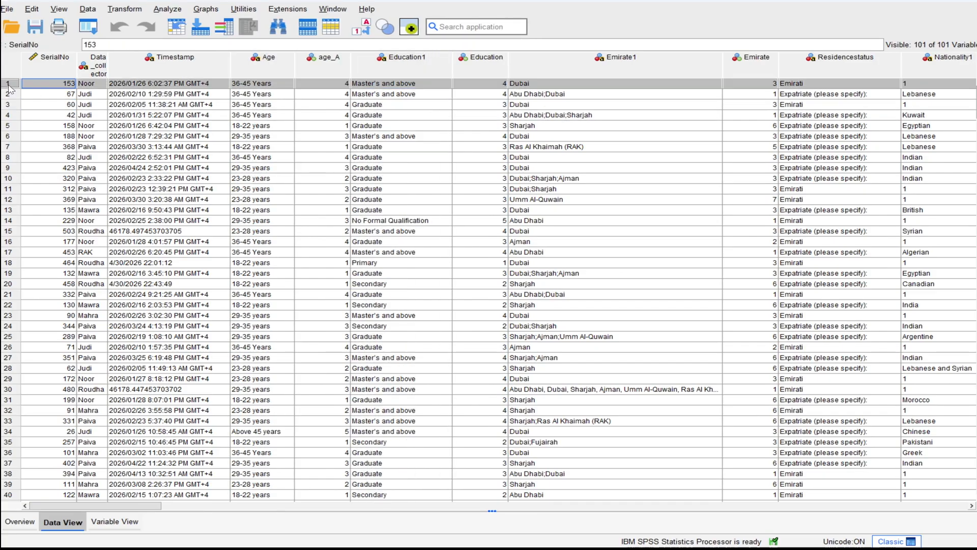
pyautogui.click(12, 95)
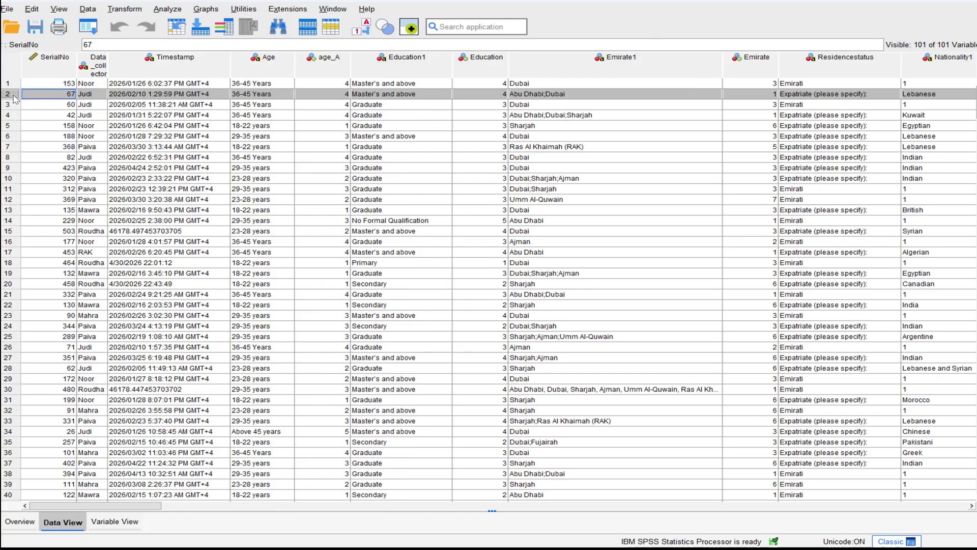
pyautogui.click(11, 105)
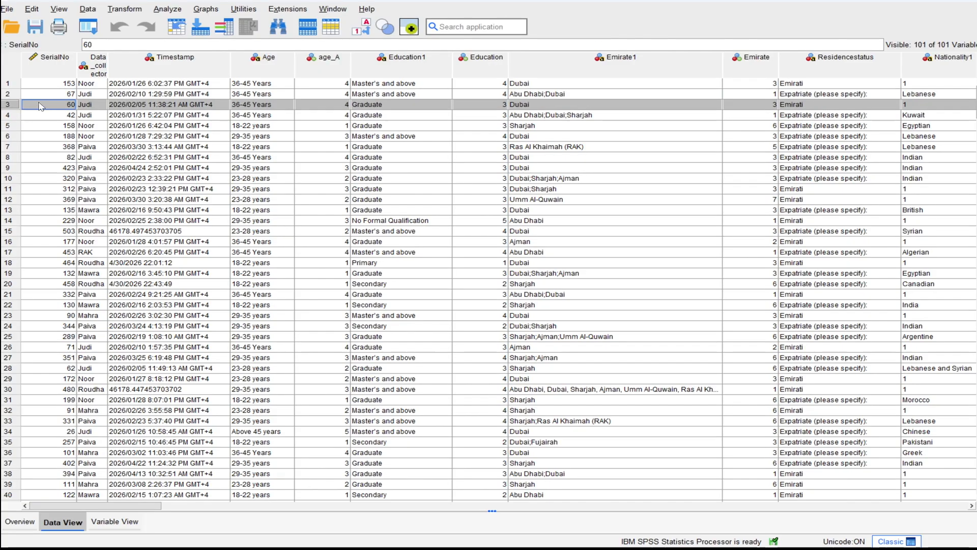
# Step: Narrow the Data_collector column until its entries are hidden
pyautogui.click(100, 70)
pyautogui.moveTo(108, 75); pyautogui.dragTo(82, 74)
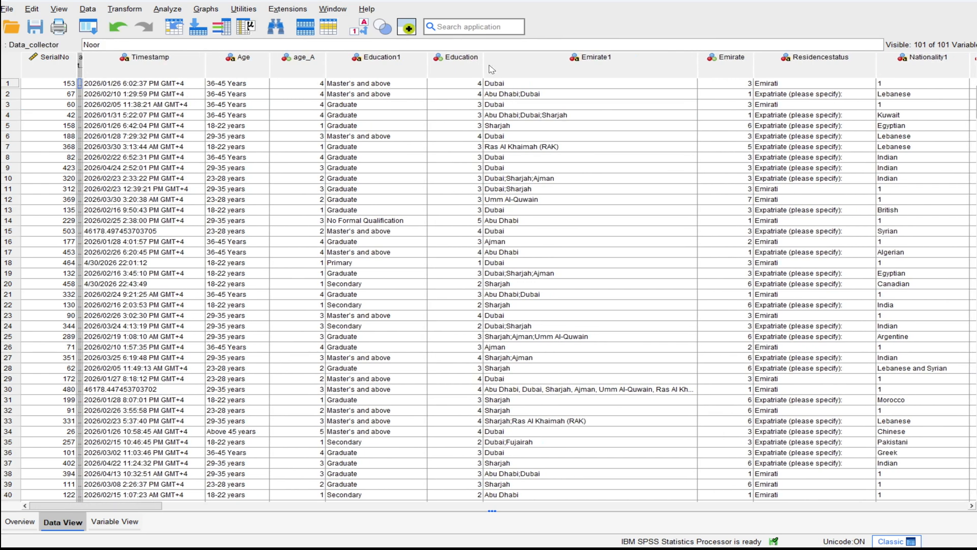
# Step: Review cases 1 and 2 against the Age, age_A, Education1 and Education variable columns
pyautogui.click(7, 85)
pyautogui.click(7, 94)
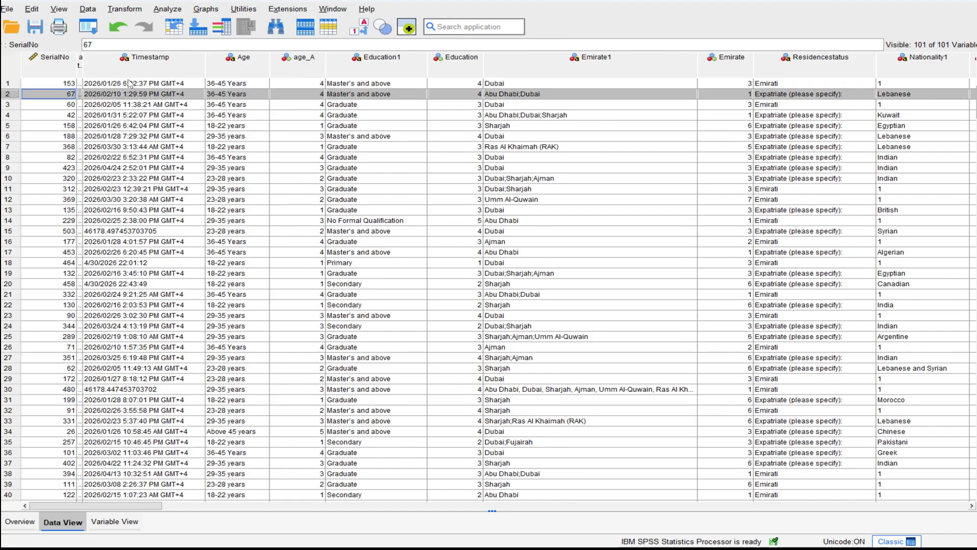
pyautogui.click(230, 66)
pyautogui.click(330, 65)
pyautogui.click(303, 63)
pyautogui.click(466, 66)
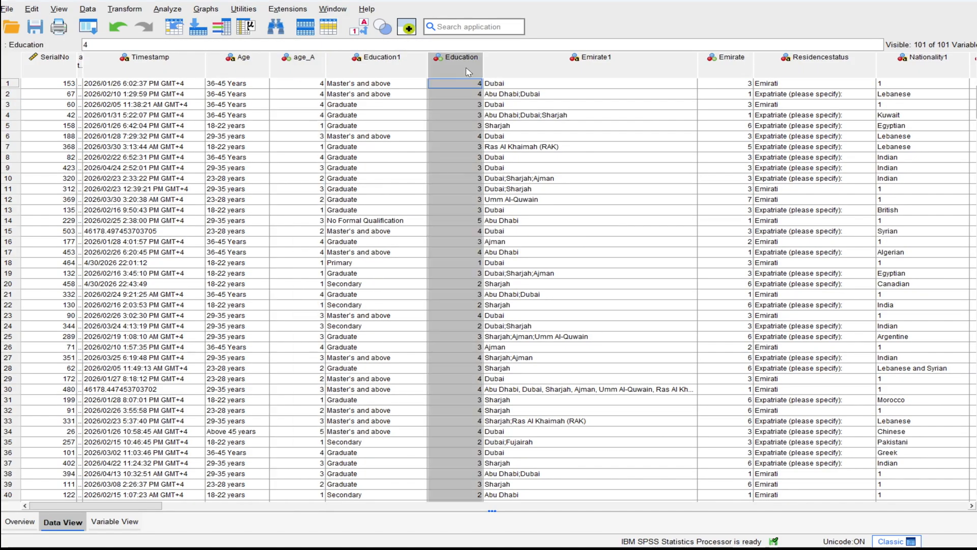
# Step: Go through cases 1 to 4 one by one, and look over the Education, Emirate1 and Nationality1 columns
pyautogui.click(15, 85)
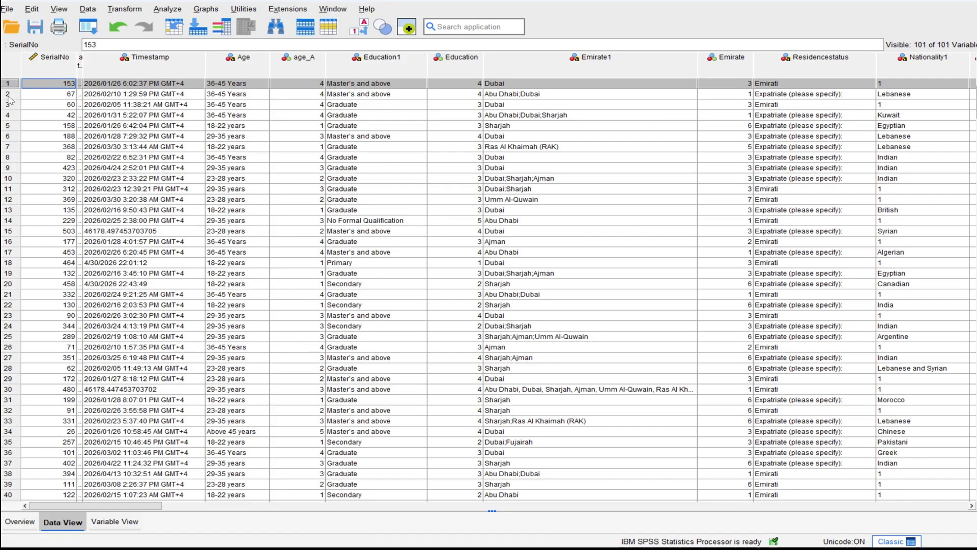
pyautogui.click(9, 94)
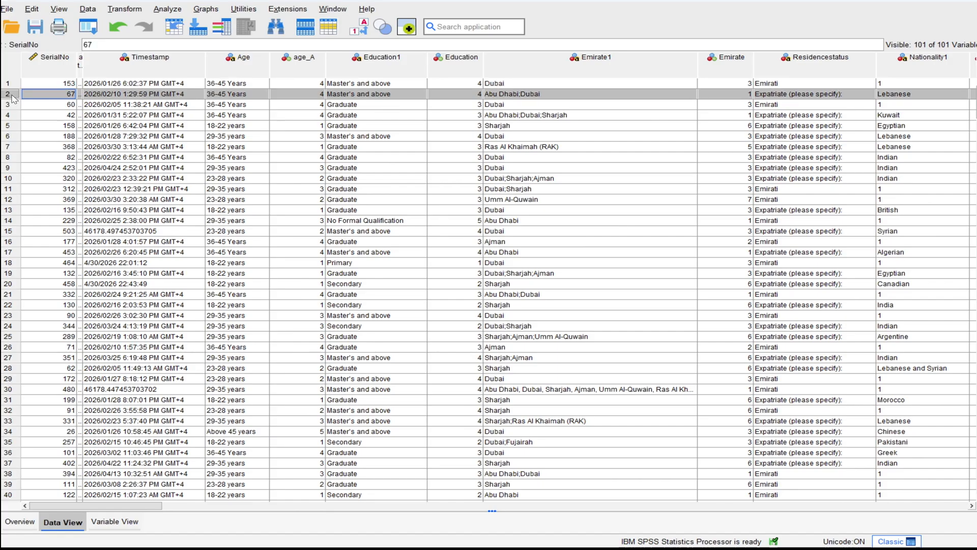
pyautogui.click(14, 106)
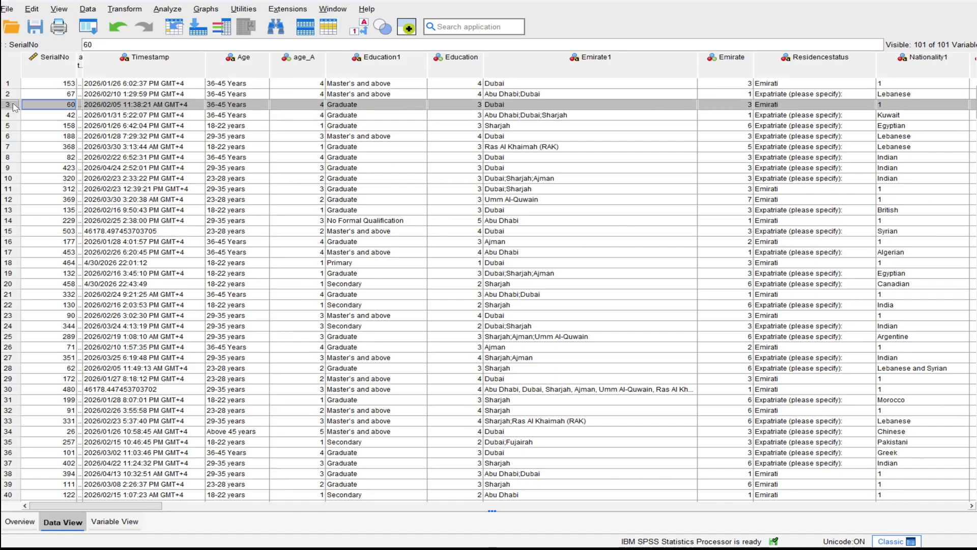
pyautogui.click(8, 115)
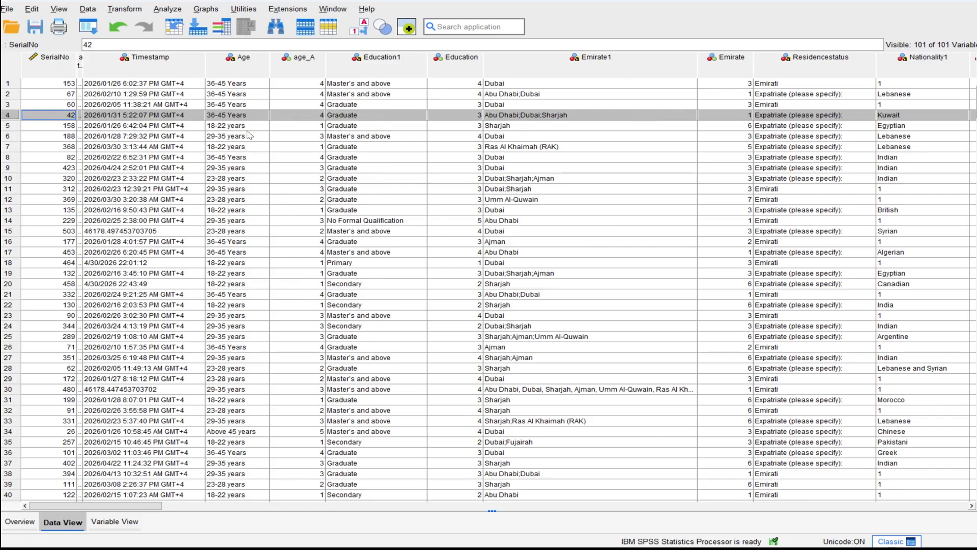
pyautogui.click(448, 60)
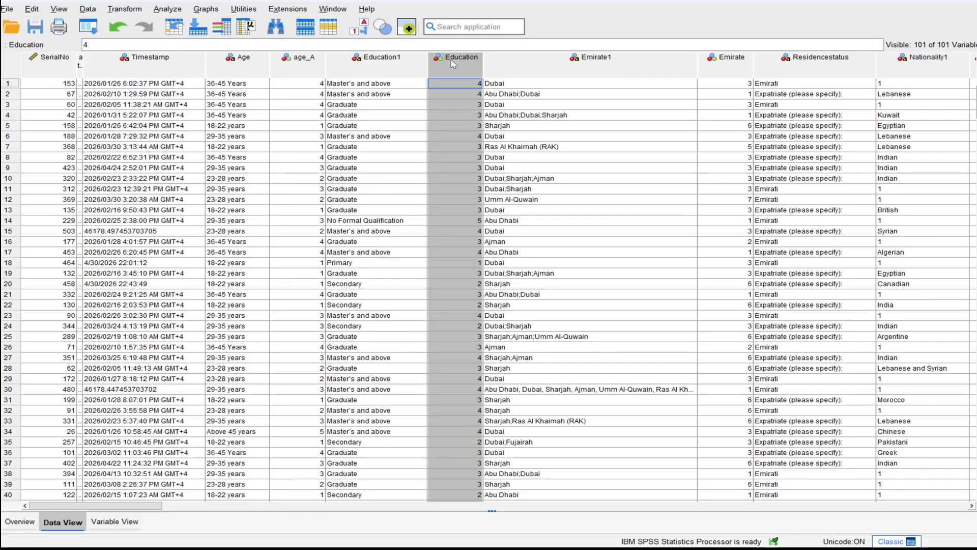
pyautogui.click(640, 63)
pyautogui.click(928, 72)
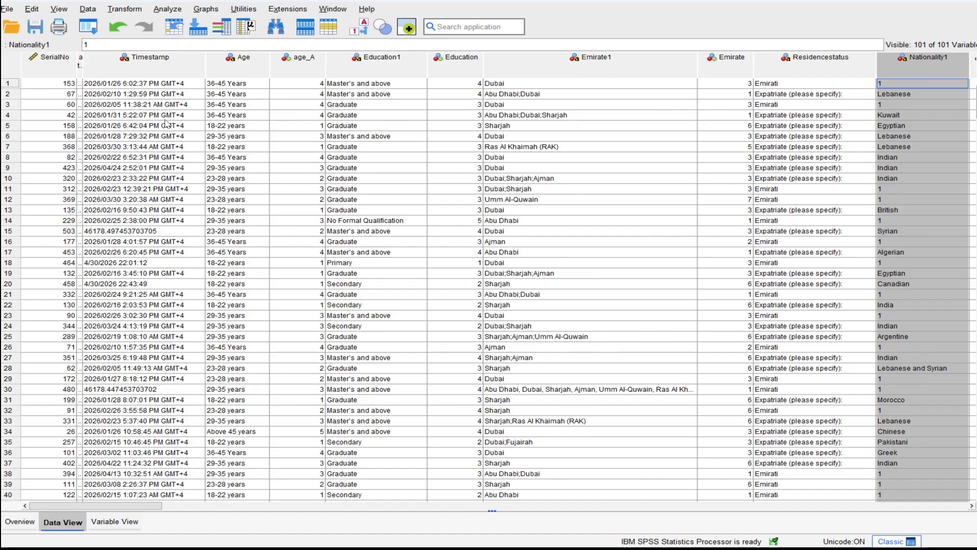
# Step: Look through all the case rows to the last imported case, and return to the first cases and the variable headings
pyautogui.scroll(-3, 166, 122)
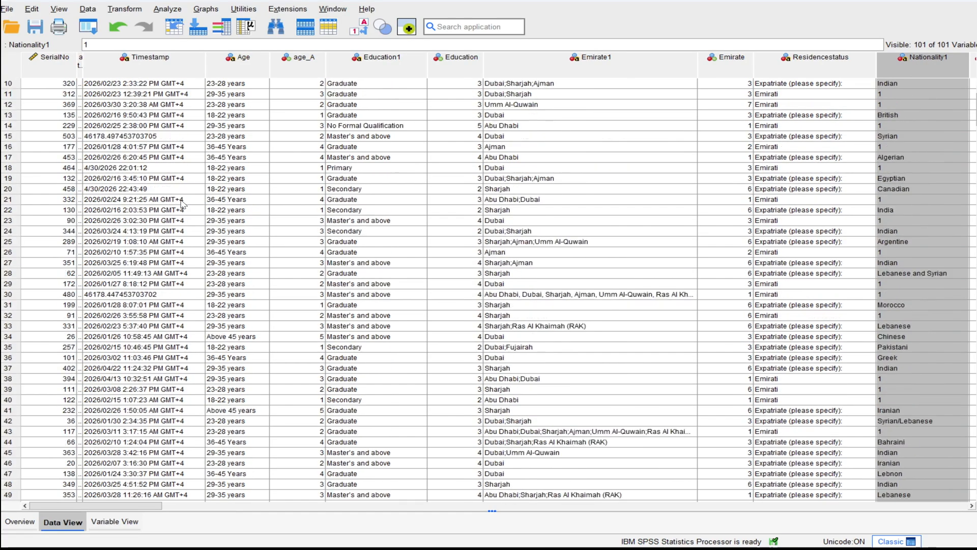
pyautogui.scroll(3, 182, 203)
pyautogui.moveTo(9, 83); pyautogui.dragTo(2, 509)
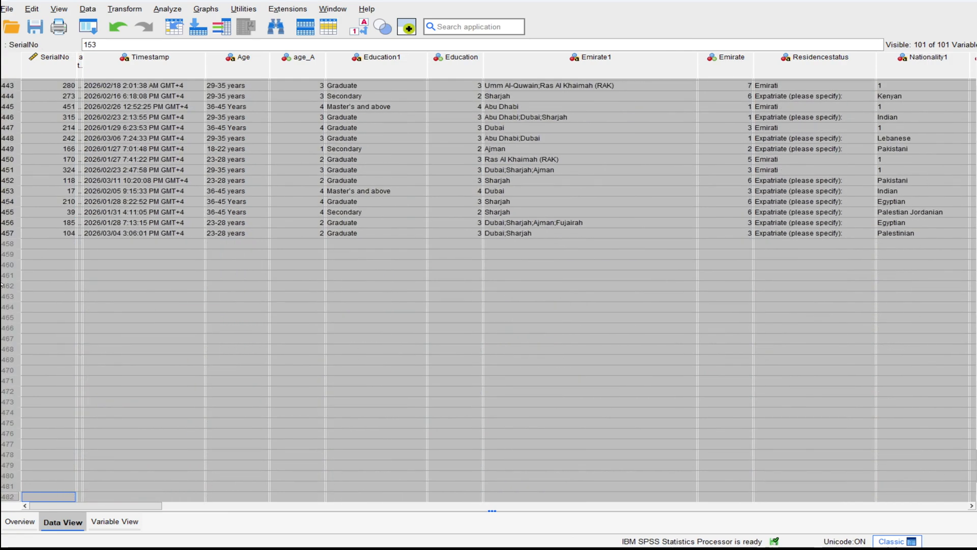
pyautogui.click(923, 243)
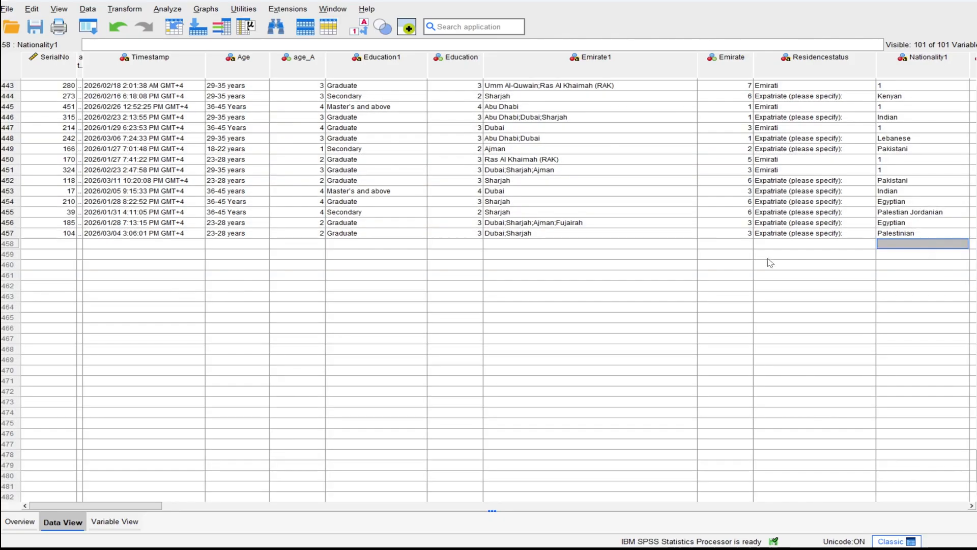
pyautogui.scroll(16, 770, 263)
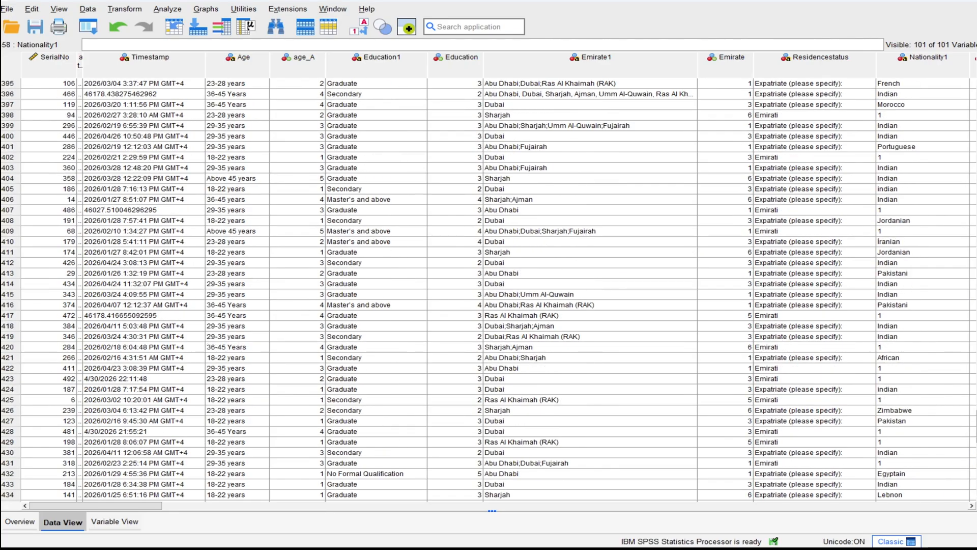
pyautogui.moveTo(973, 430); pyautogui.dragTo(949, 94)
pyautogui.moveTo(64, 66); pyautogui.dragTo(784, 86)
pyautogui.click(233, 179)
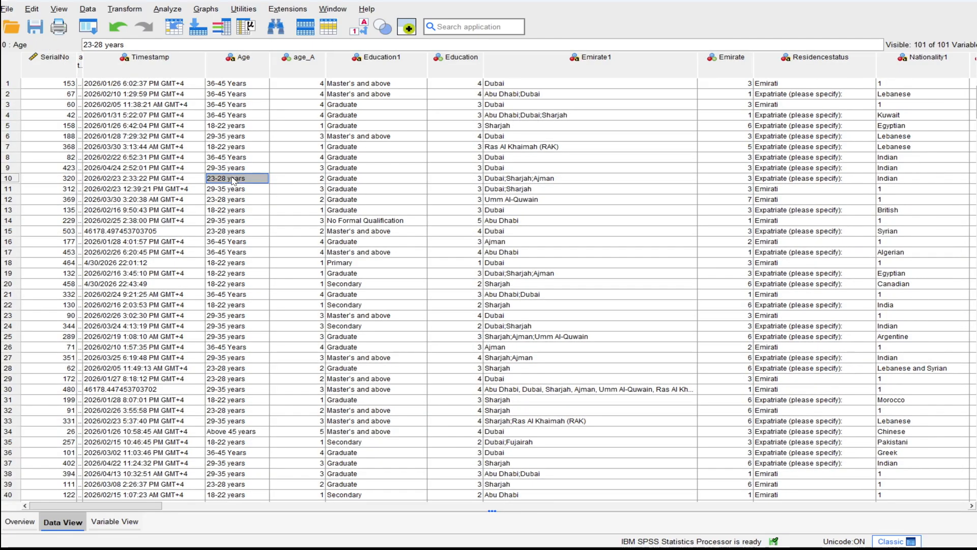